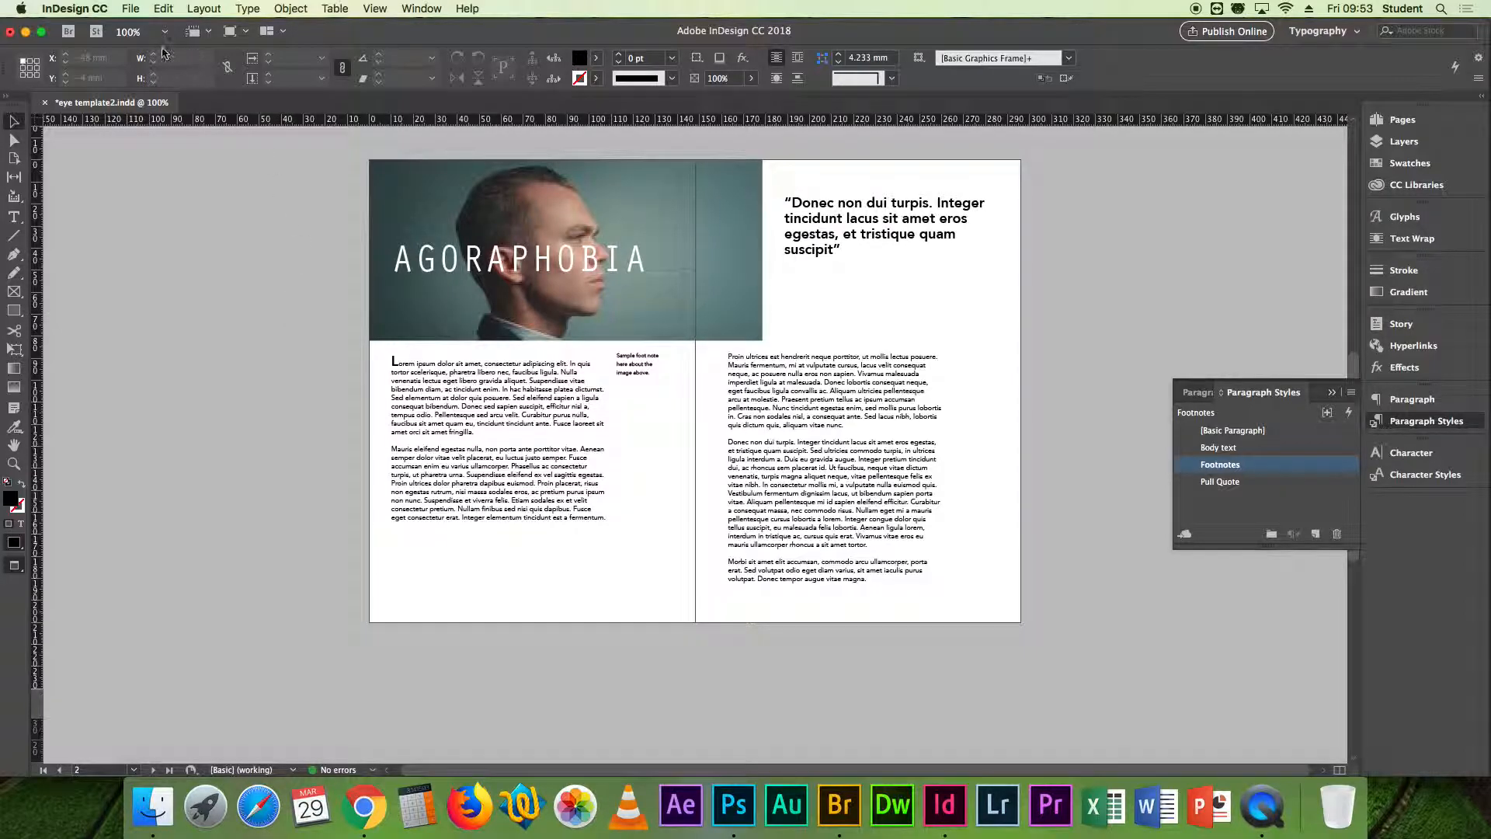
Review the Package checks for fonts, links and images, colours and inks, print settings and external plug-ins, without packaging the document.
click(130, 9)
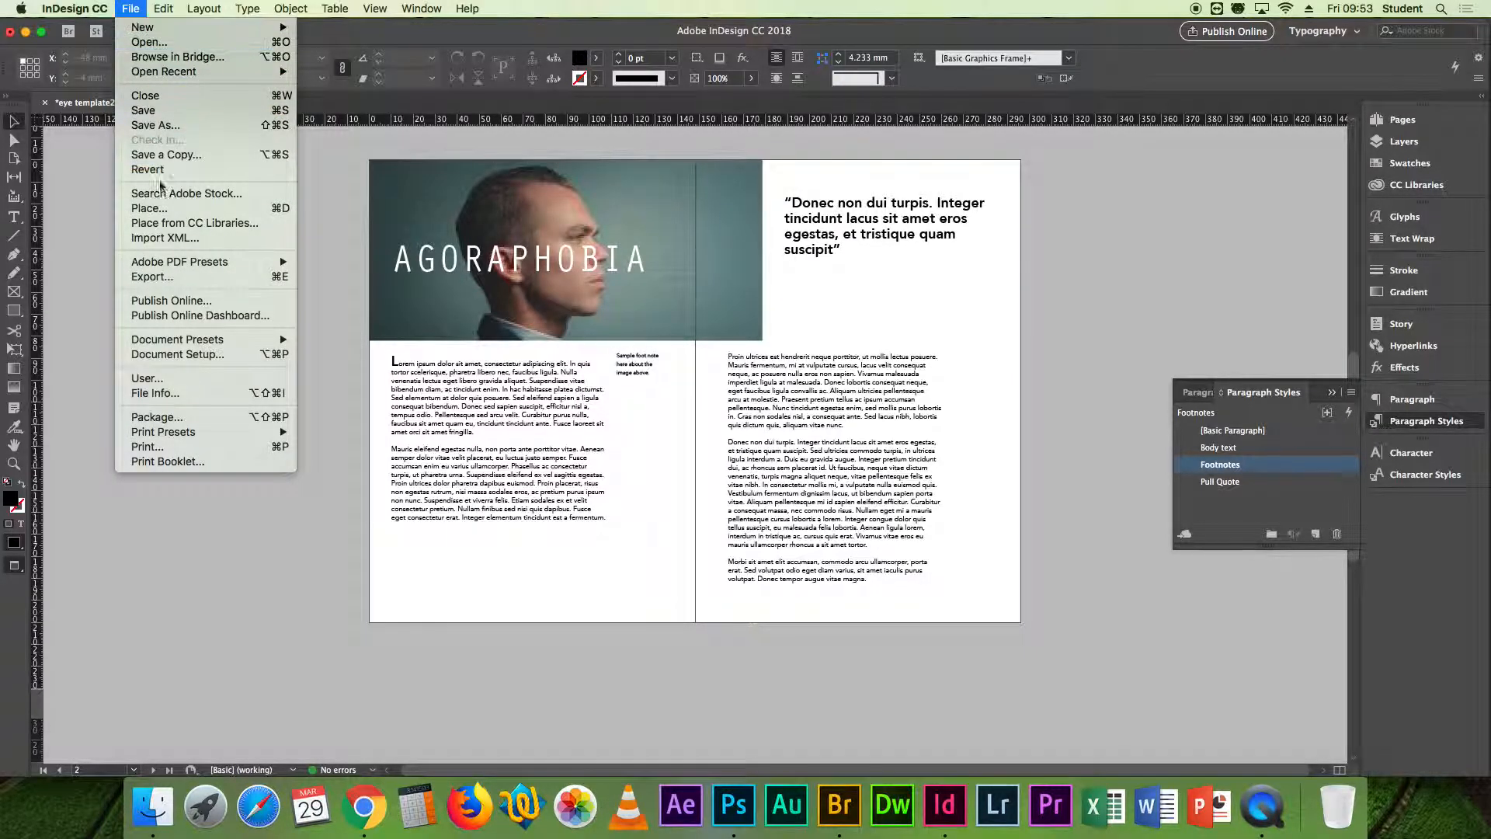
click(222, 419)
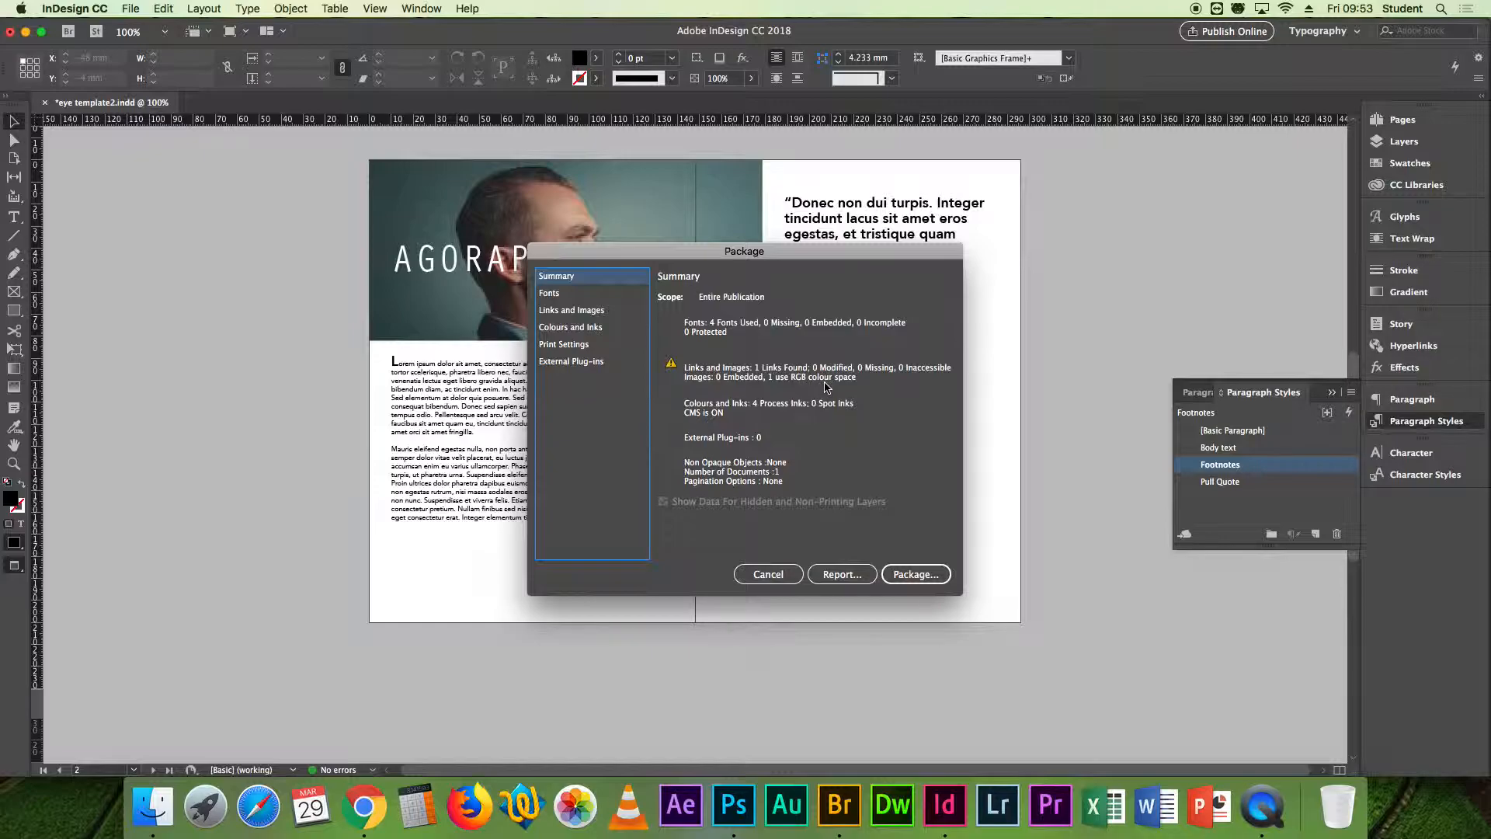
click(553, 294)
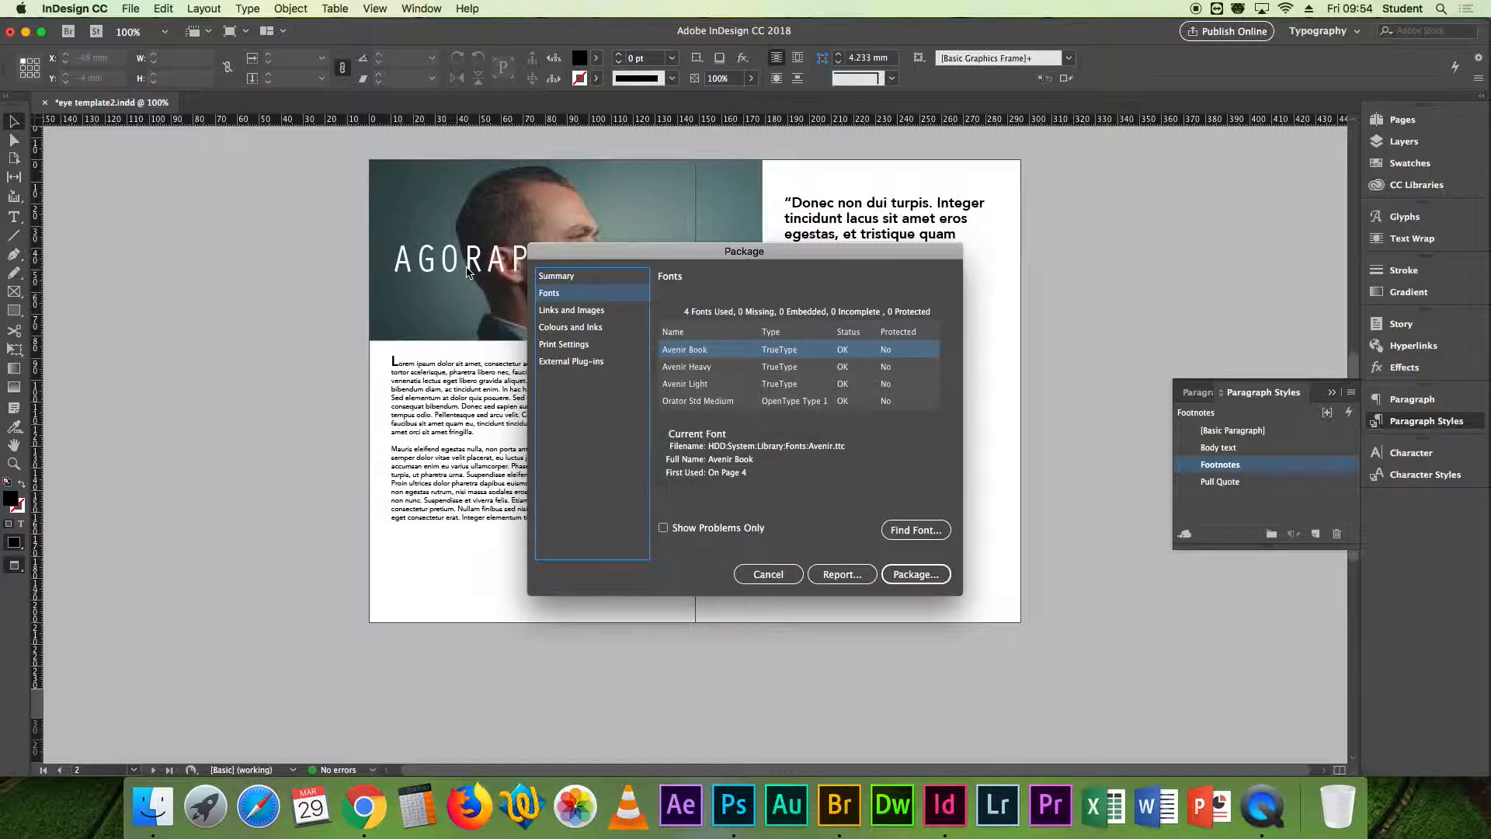
click(571, 311)
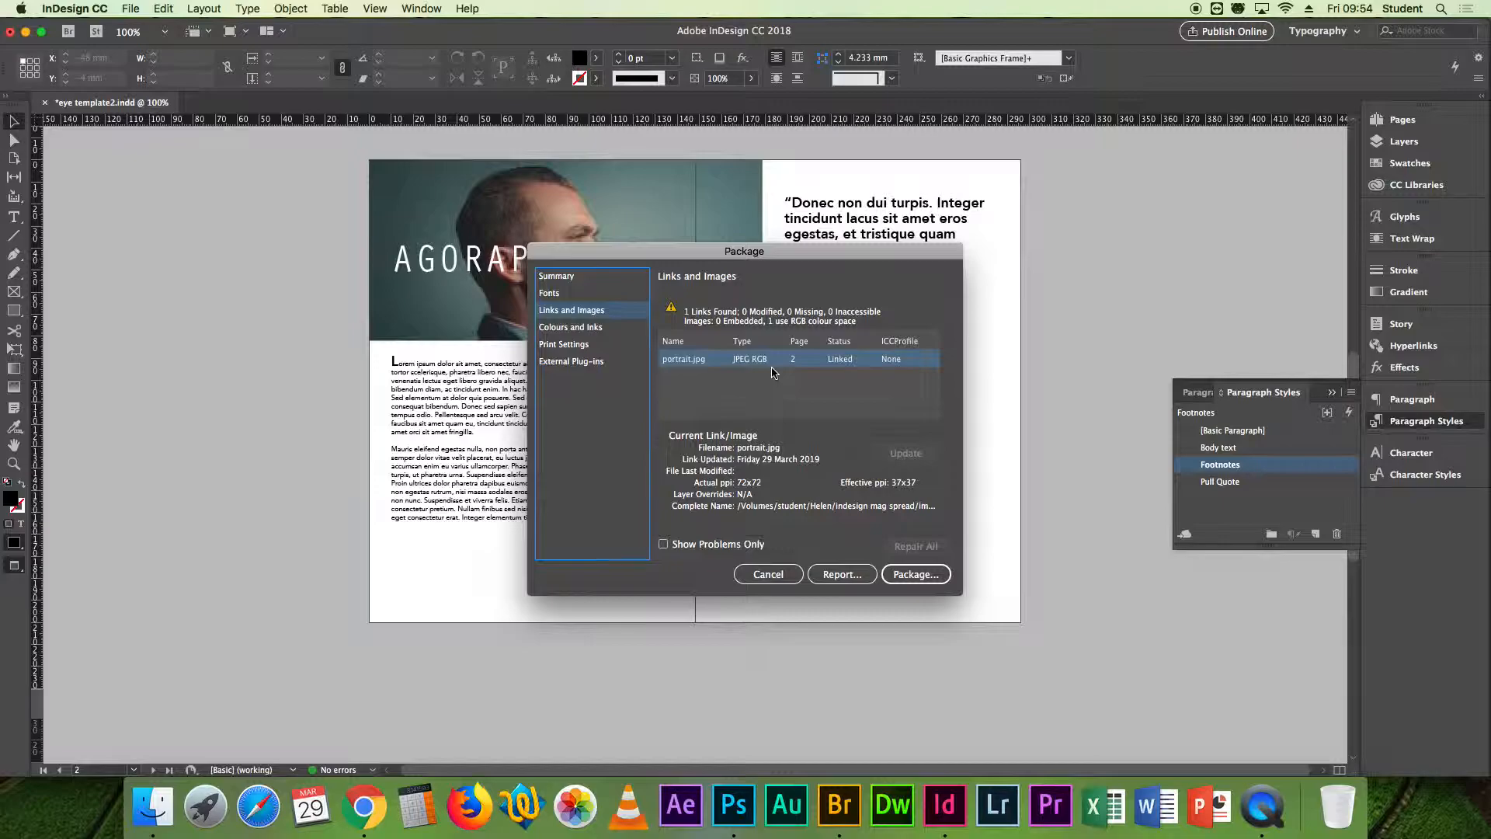
click(596, 328)
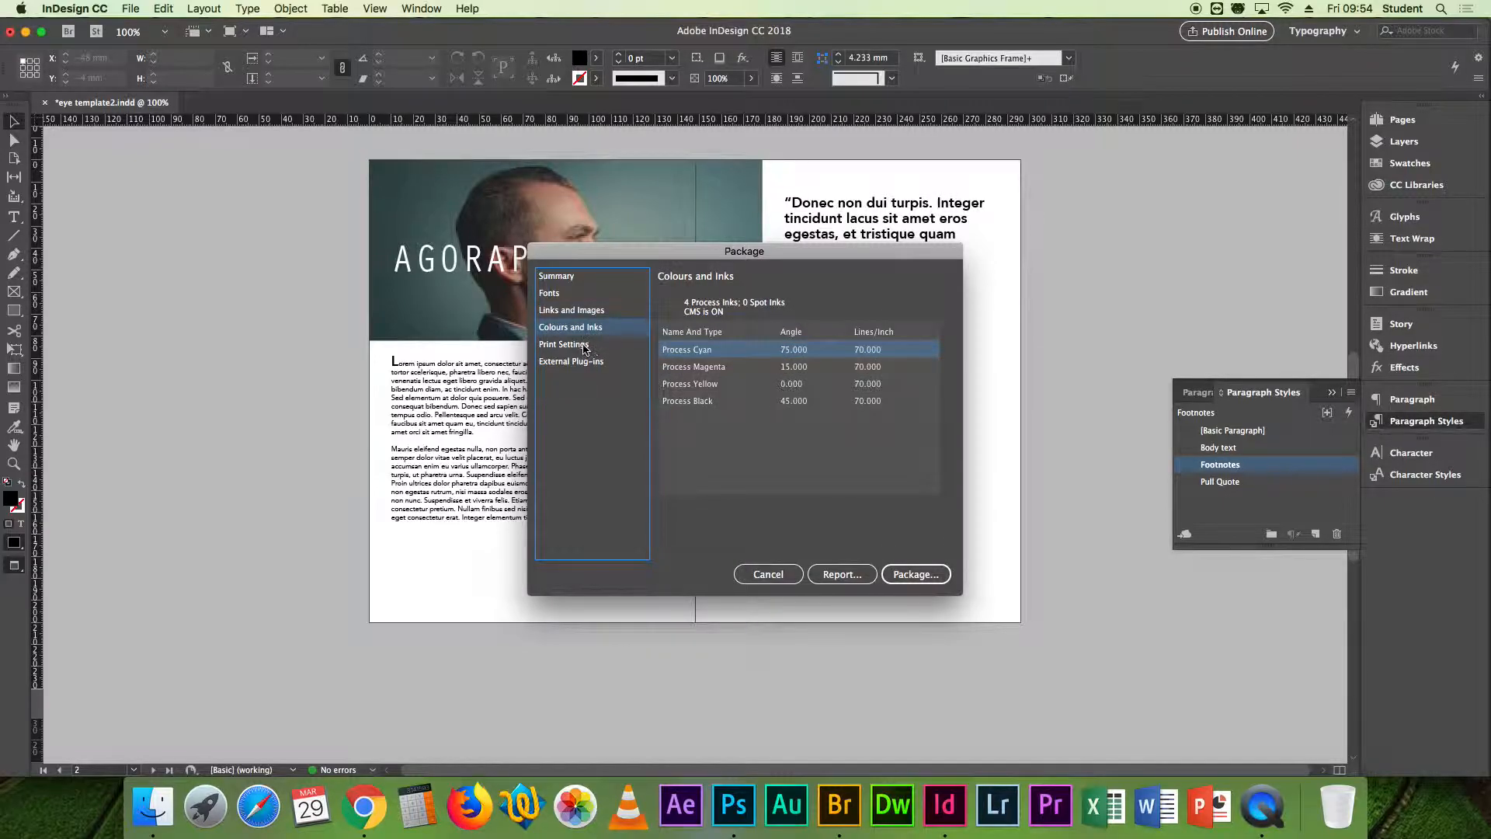
click(582, 345)
mouse_move(934, 381)
mouse_down()
mouse_move(940, 495)
mouse_move(941, 371)
mouse_up()
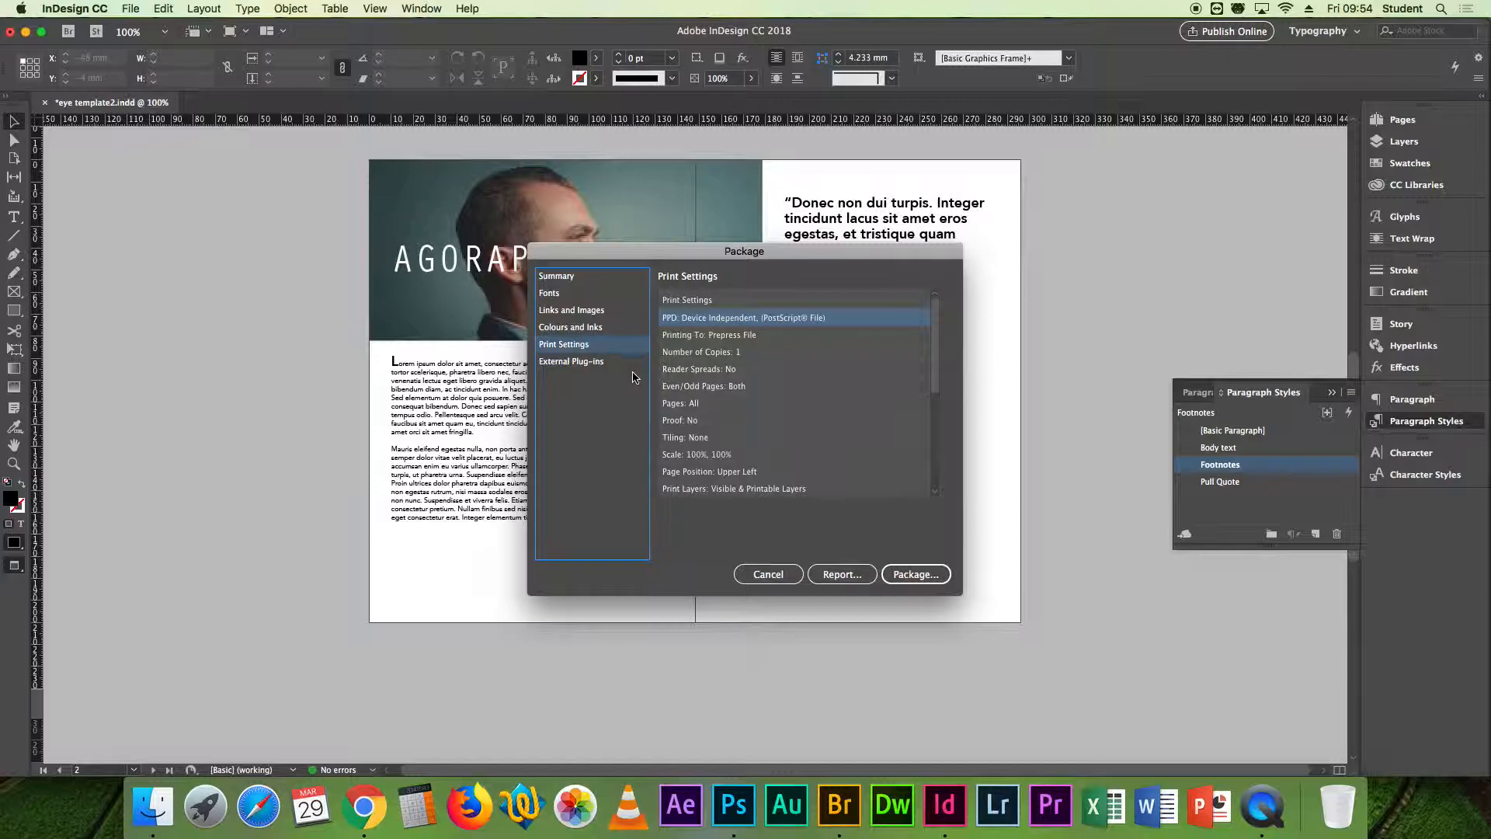
click(594, 362)
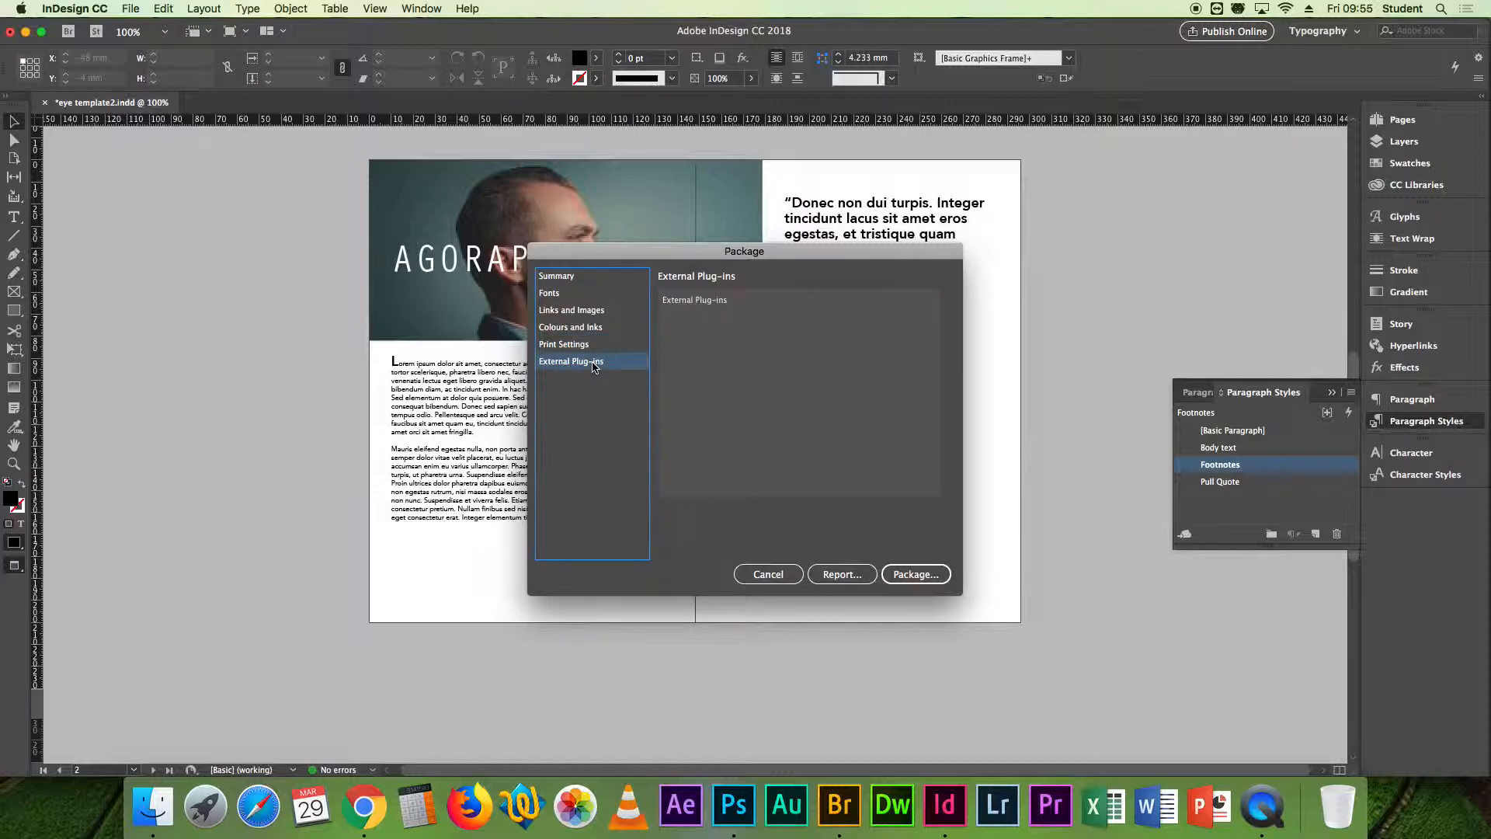
click(771, 577)
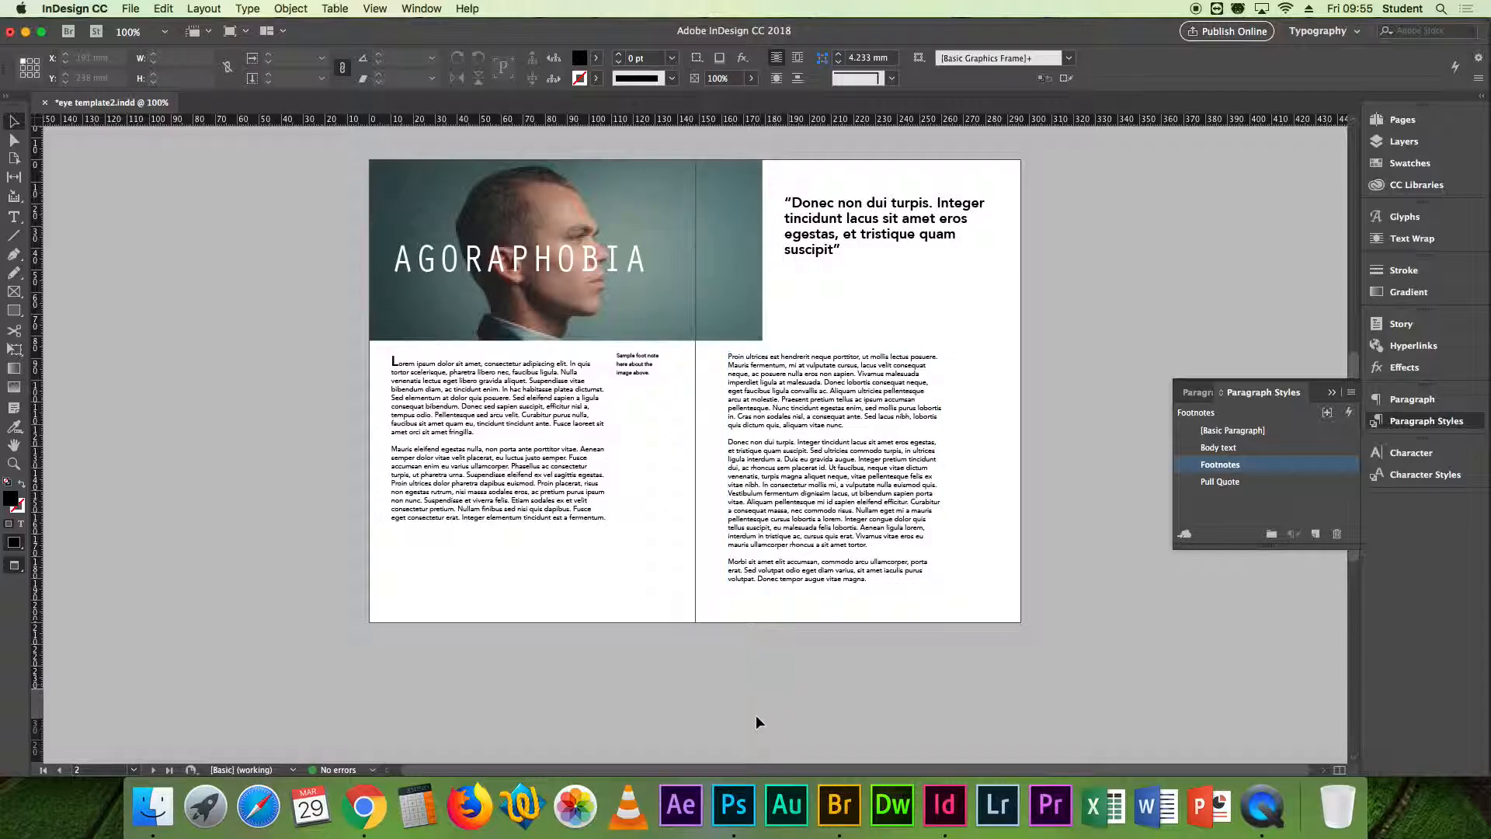
Switch to Photoshop and convert portrait.jpg to CMYK Color, accepting the U.S. Web Coated (SWOP) v2 profile.
click(735, 808)
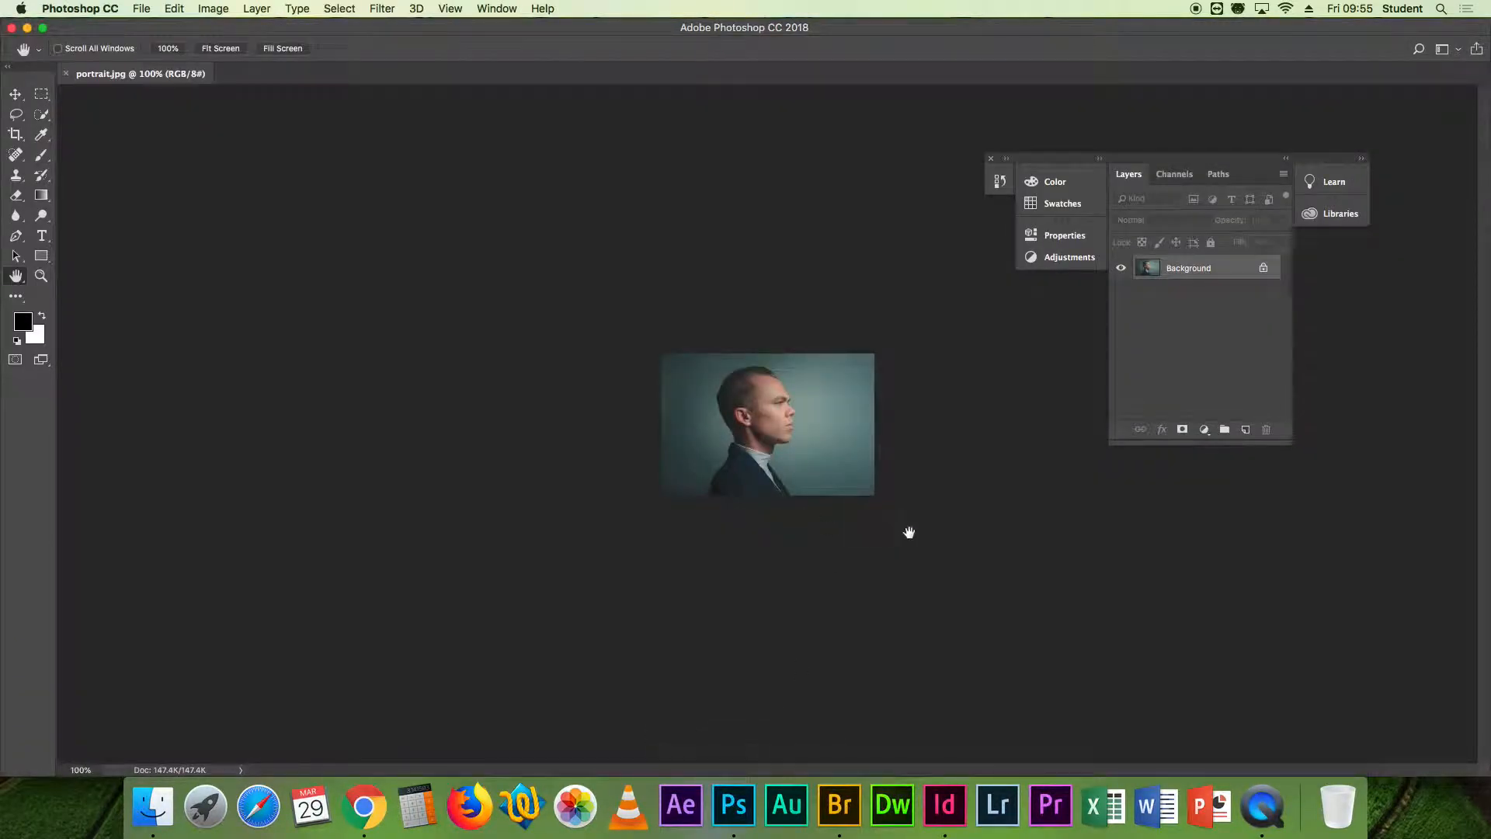
key(super+plus)
key(super+plus)
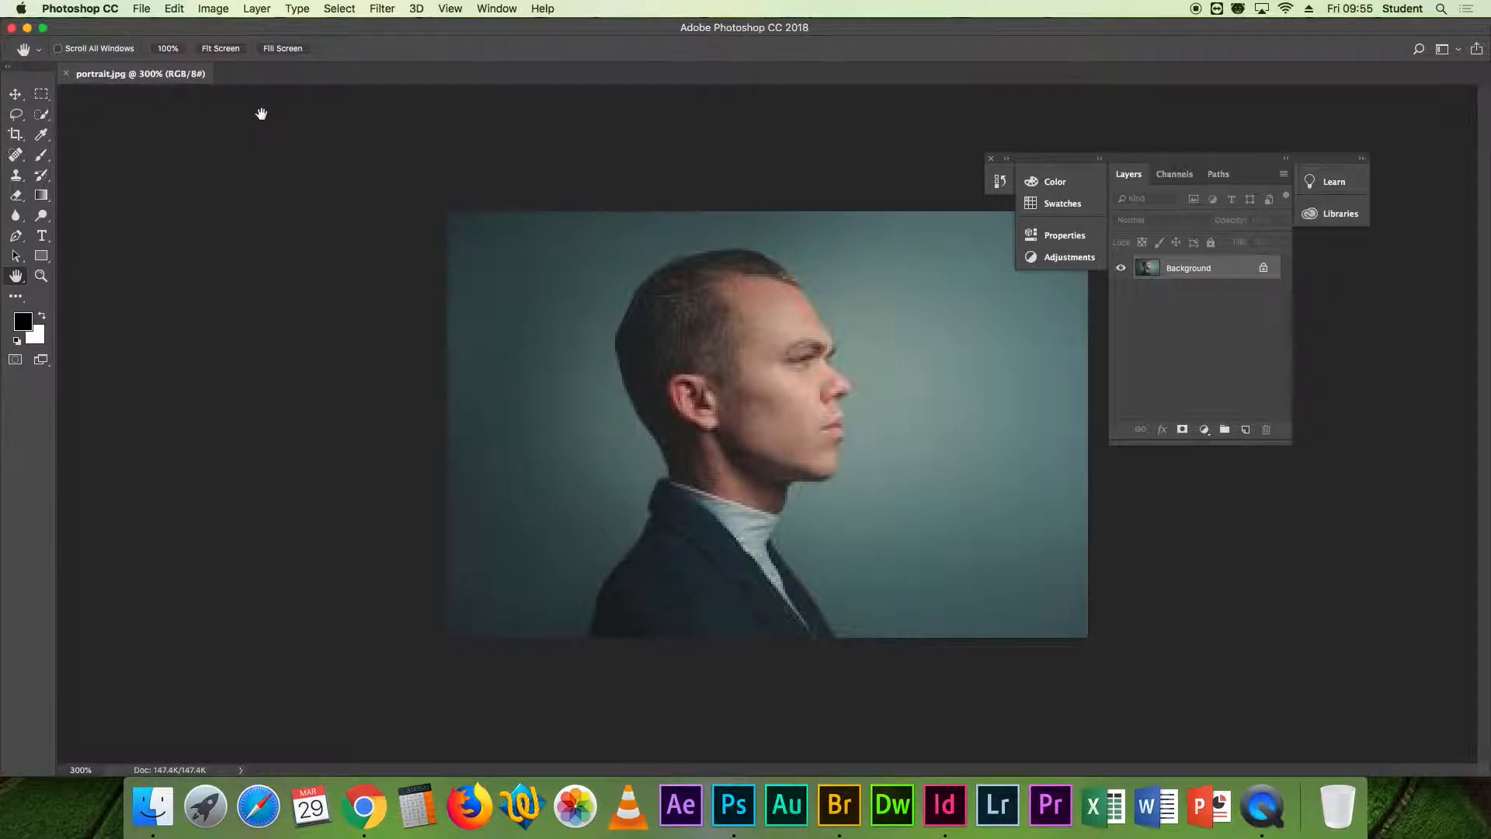
click(214, 10)
mouse_move(222, 28)
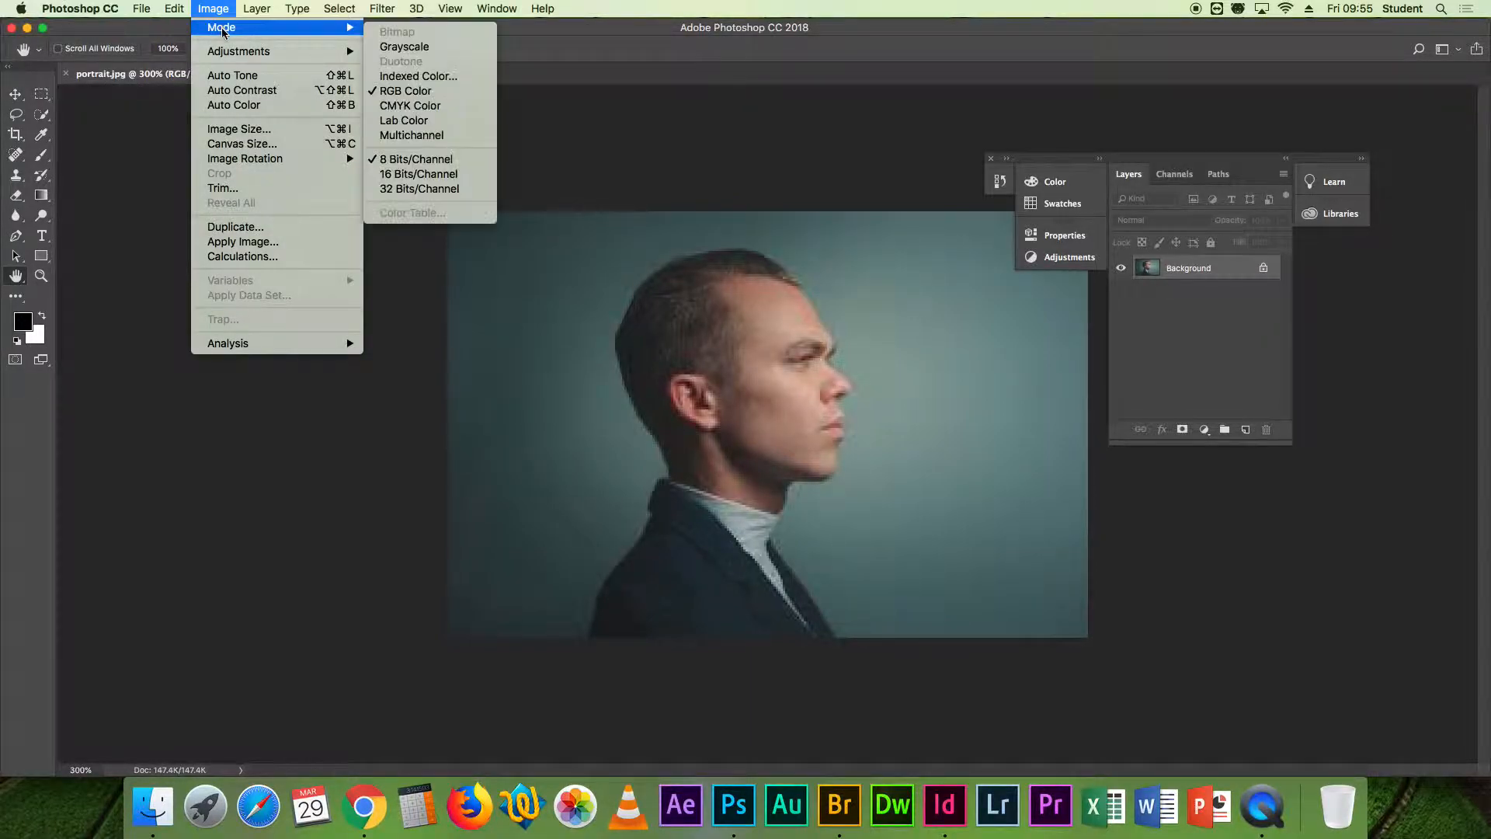
click(417, 109)
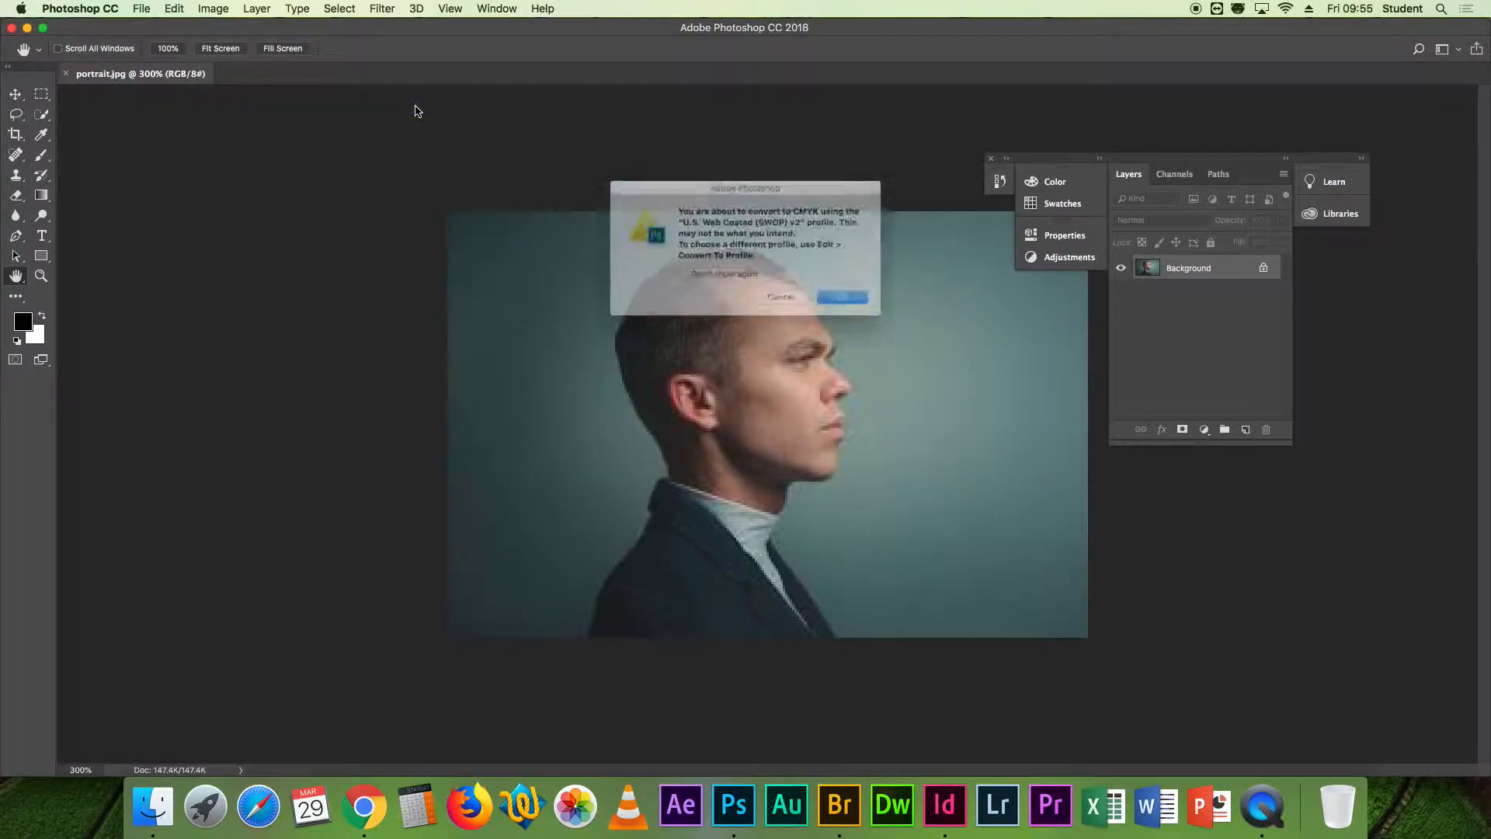
click(848, 305)
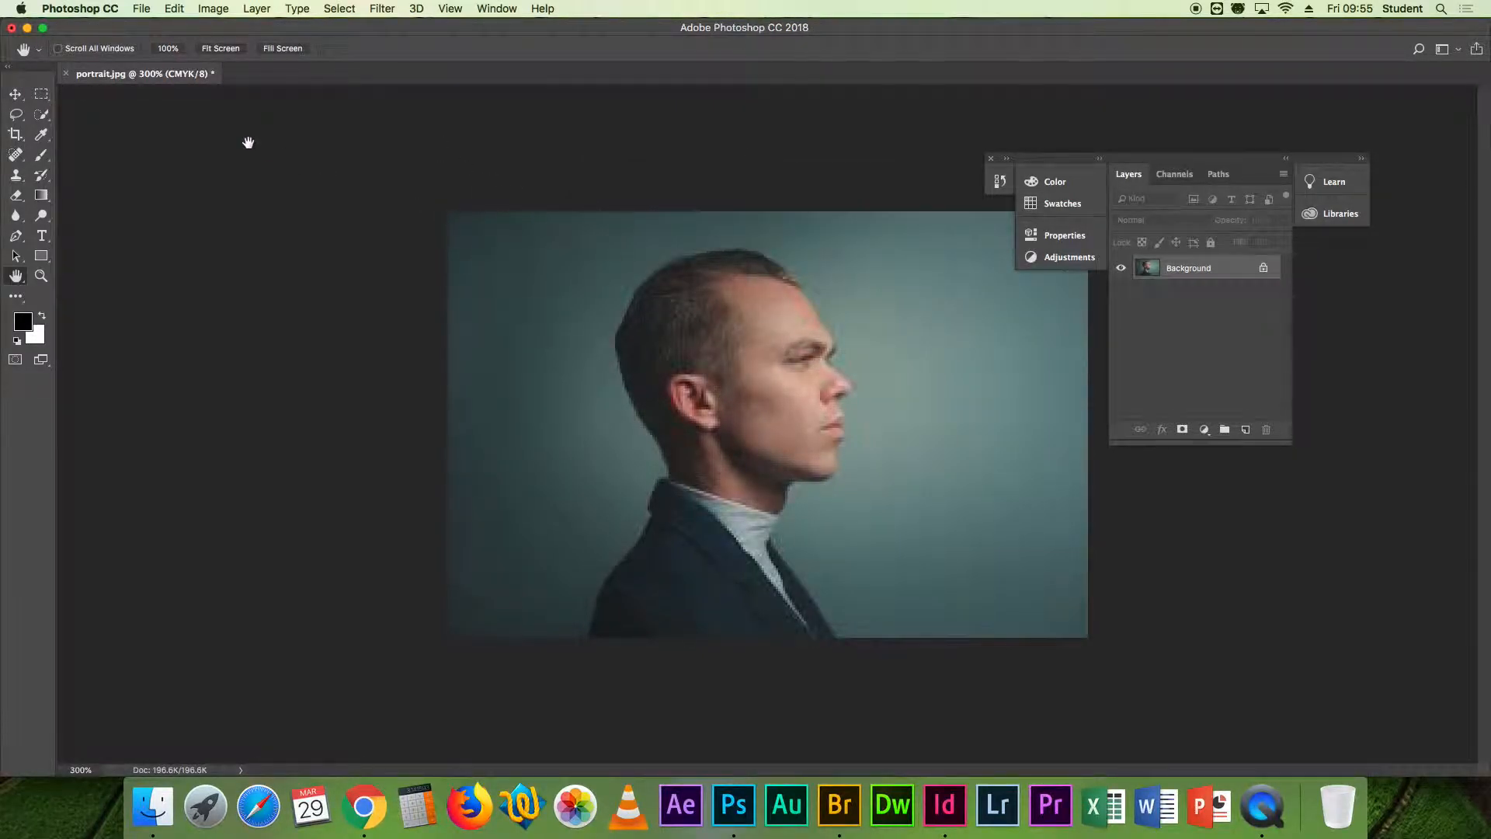
Save the converted image as portrait.tif in TIFF format in the images folder inside indesign mag spread.
click(141, 8)
click(197, 163)
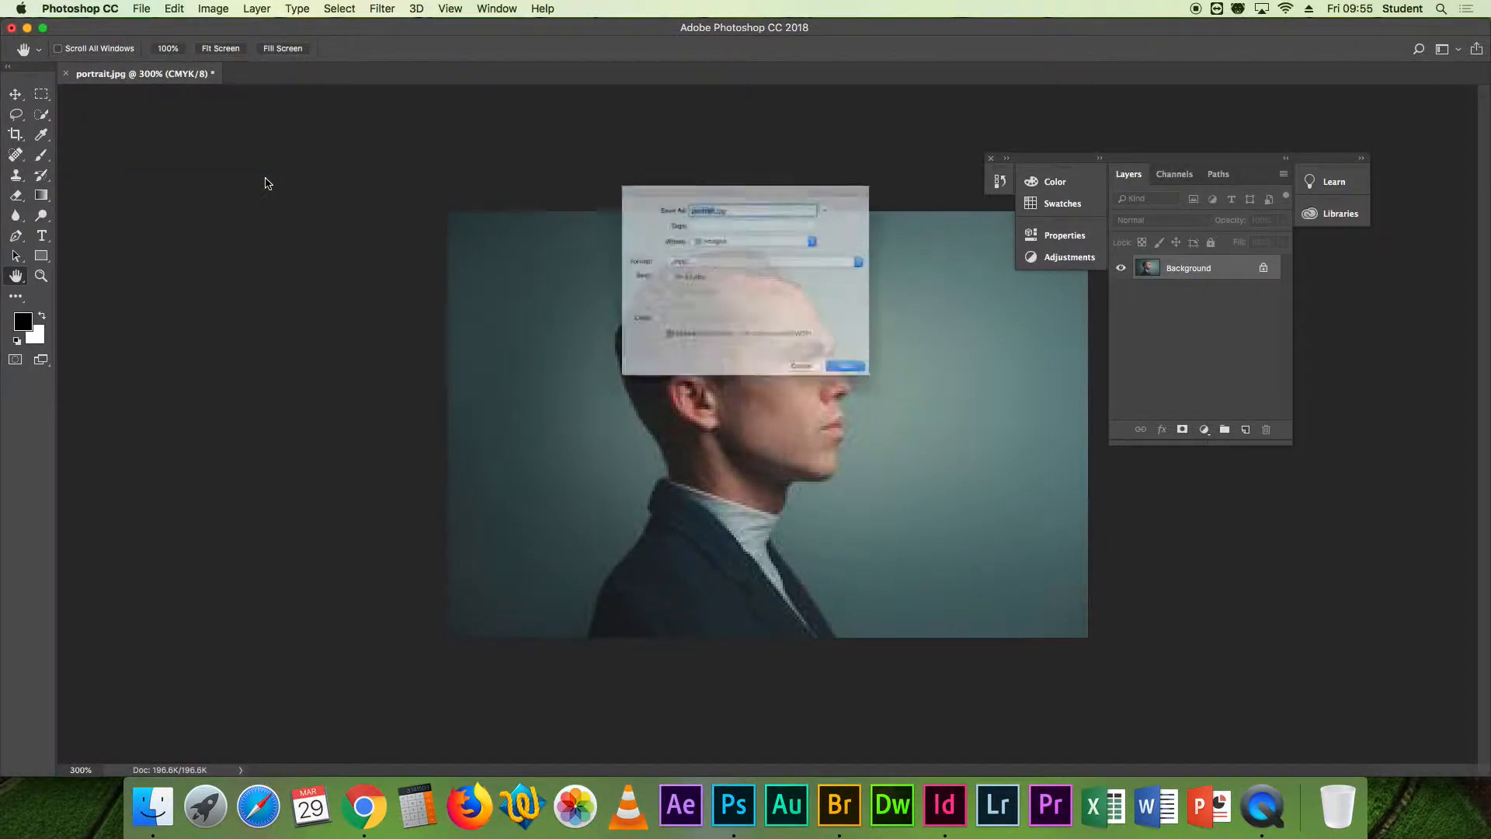
click(725, 252)
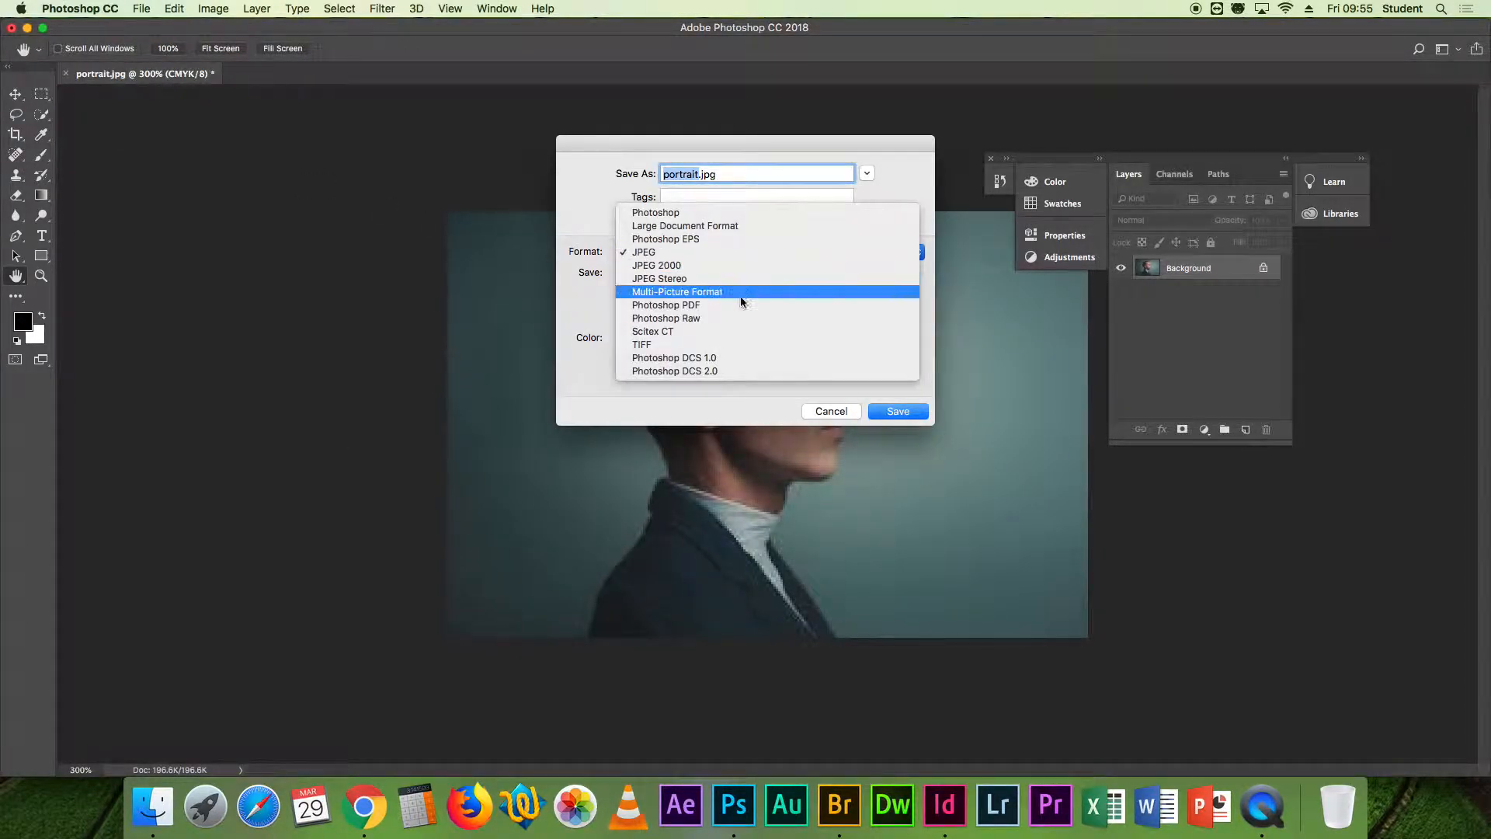
click(748, 344)
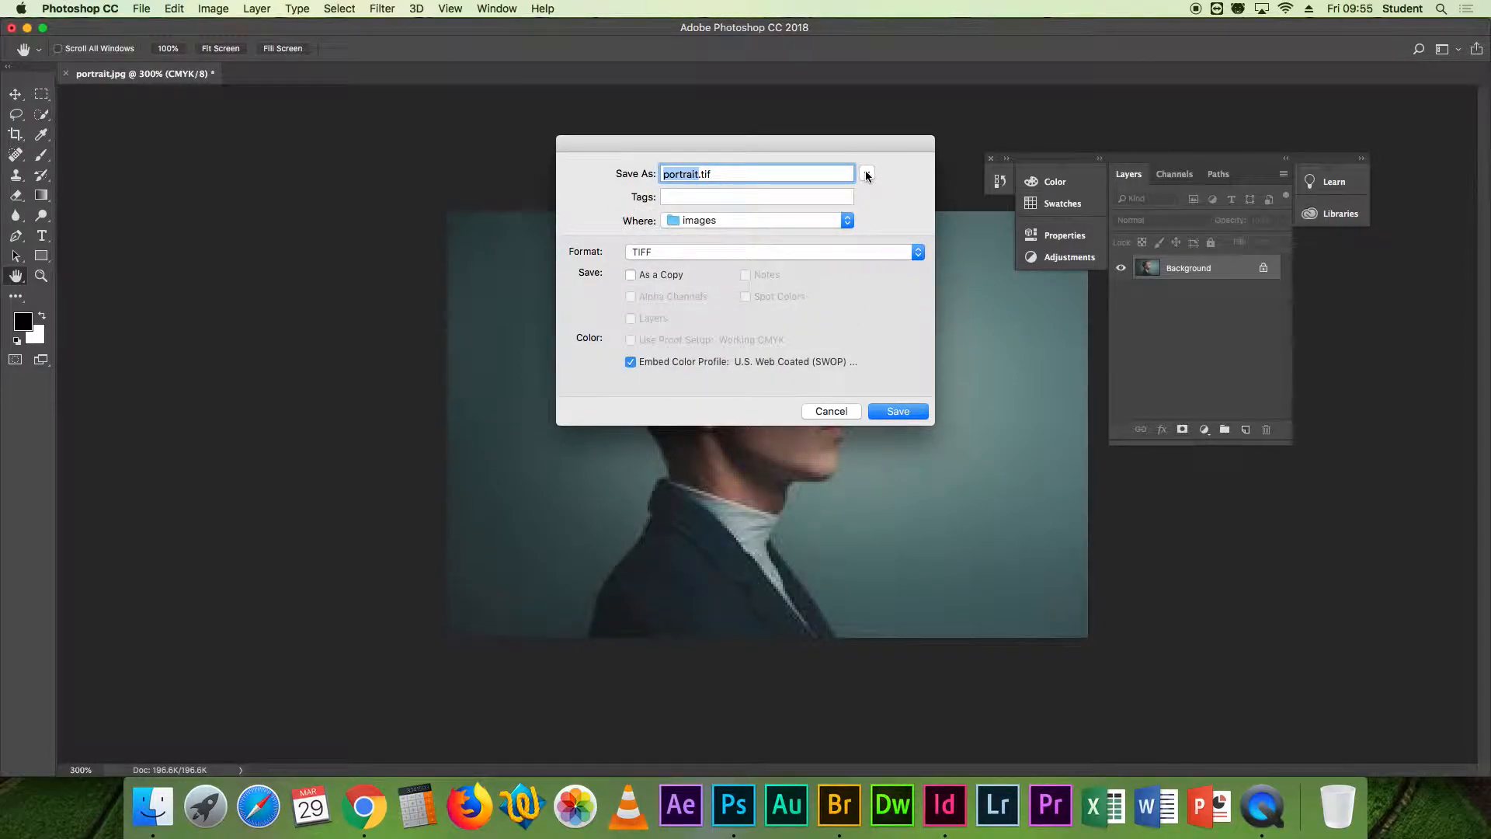
click(867, 173)
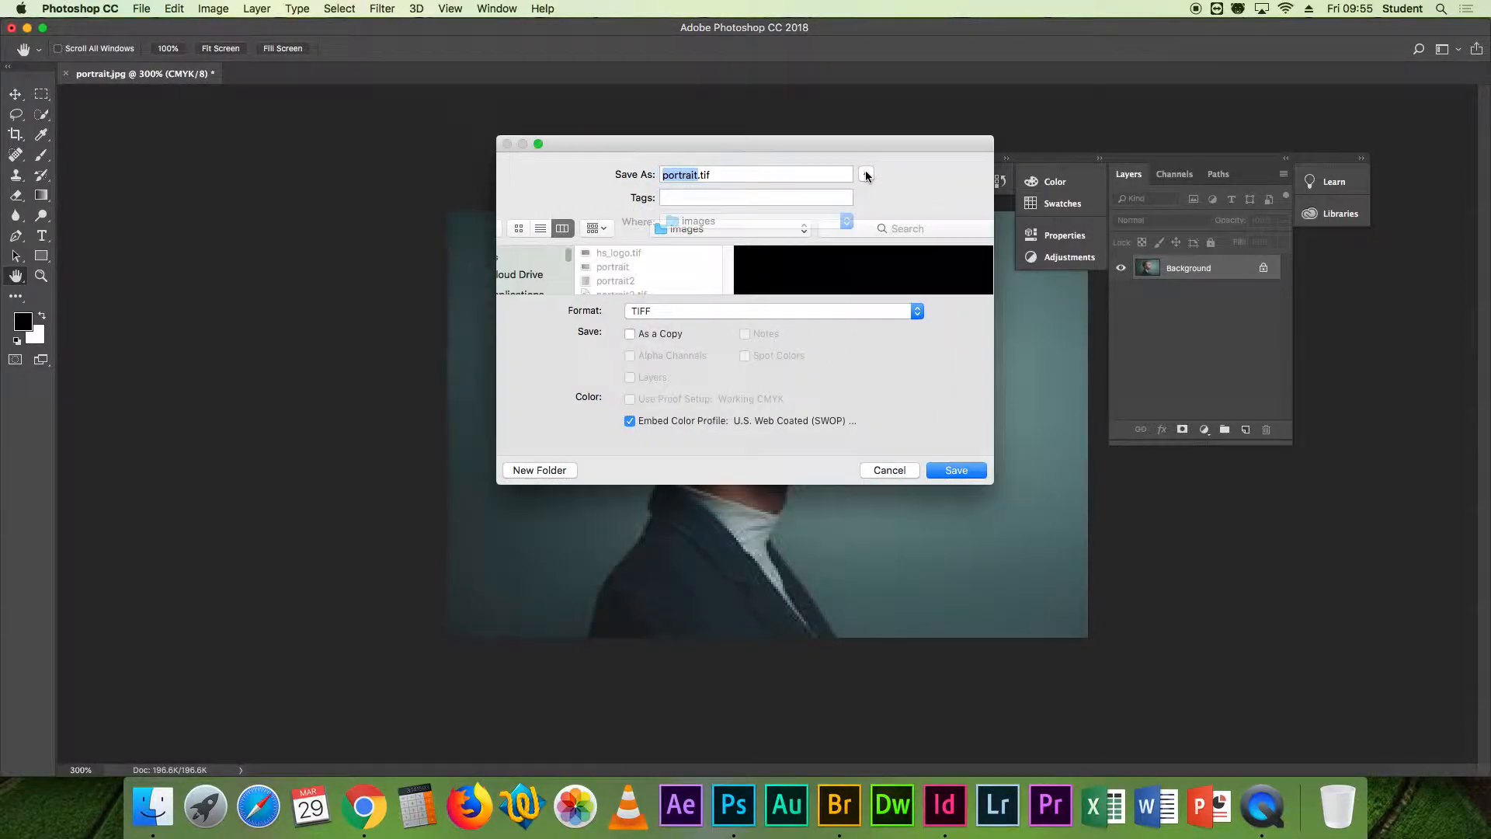
click(697, 229)
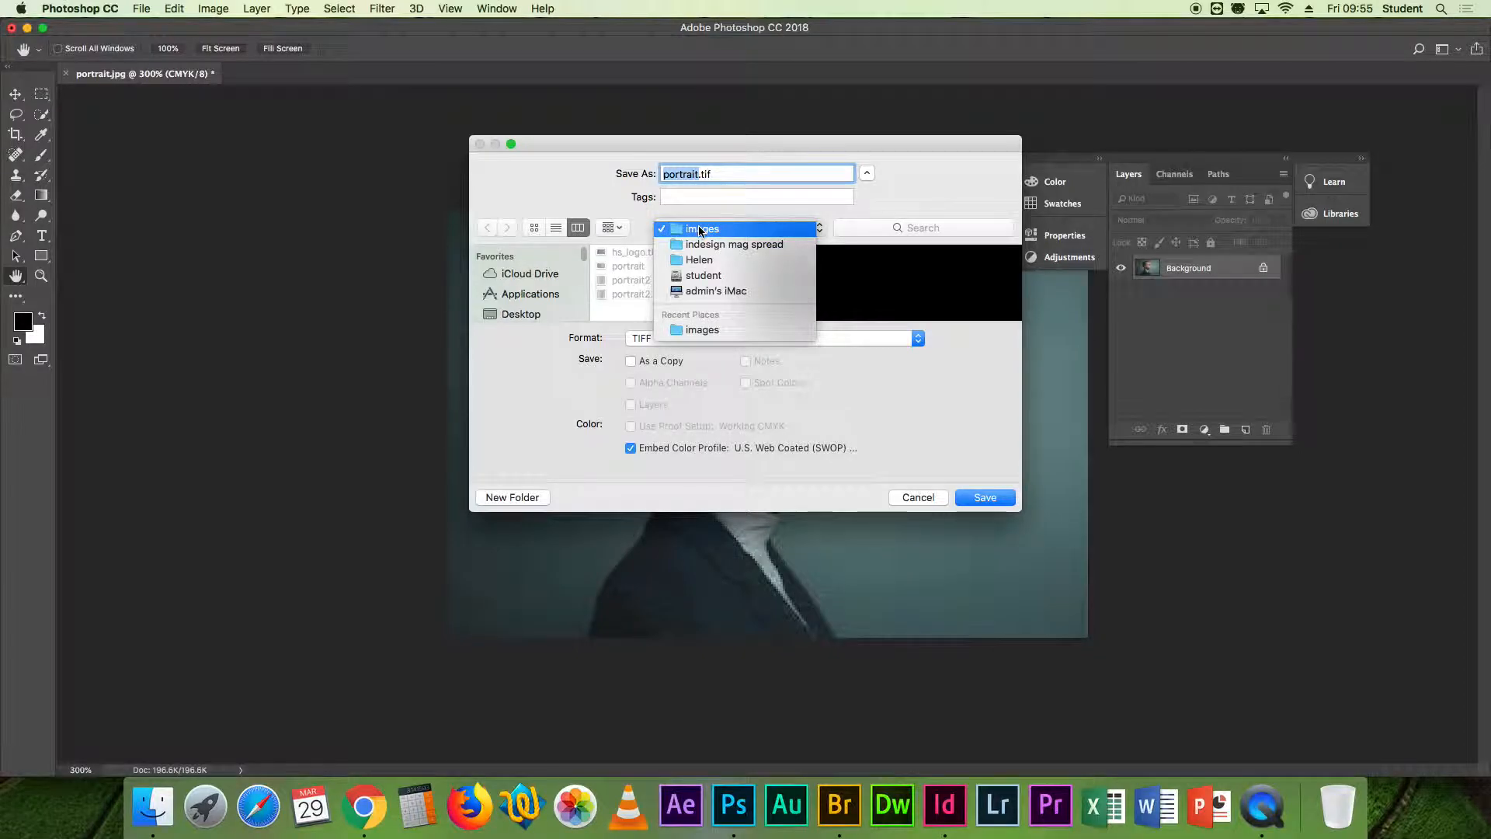
click(703, 275)
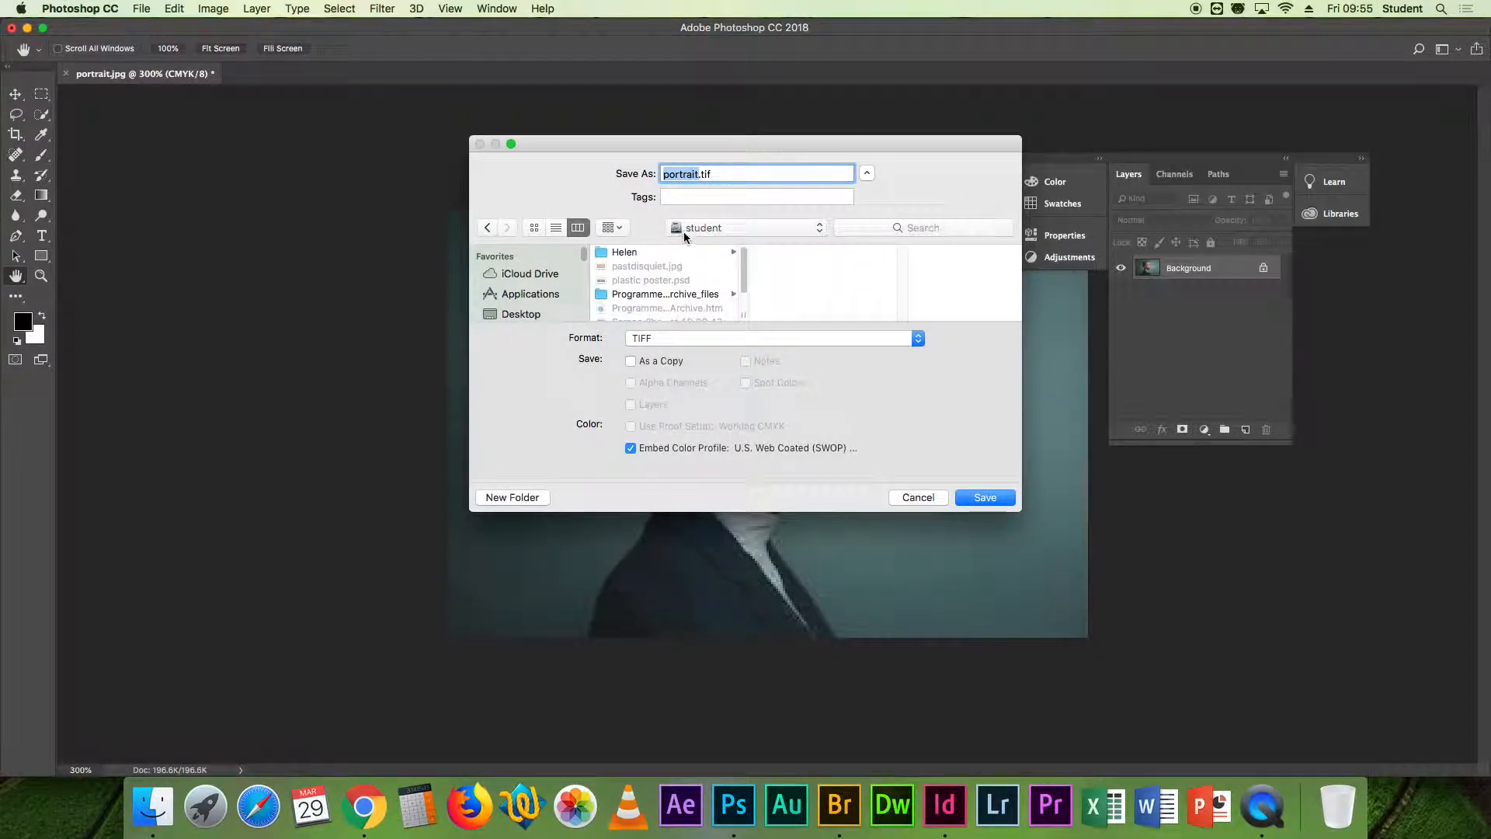
click(659, 252)
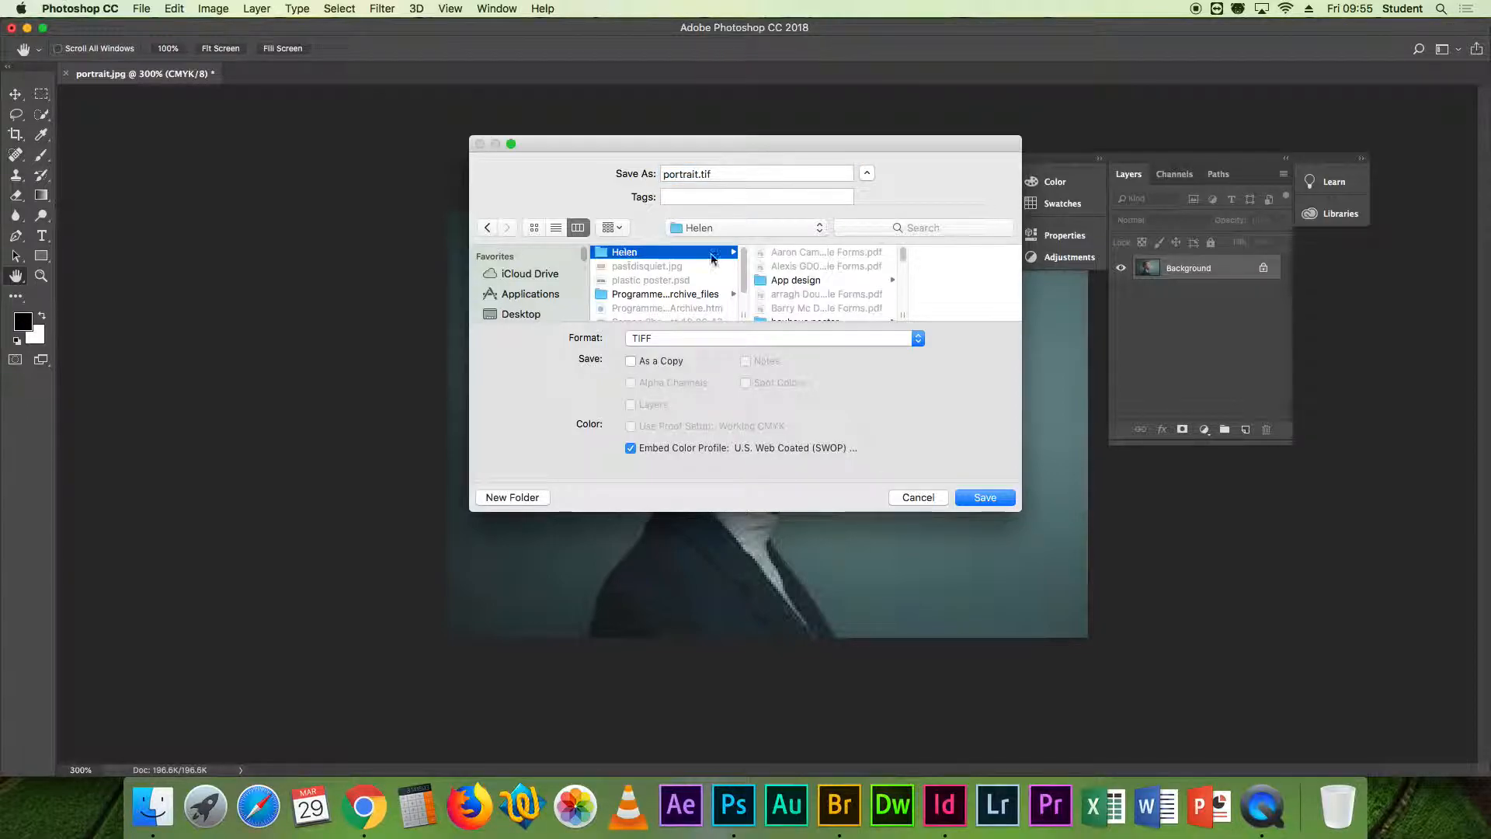
drag(904, 253, 906, 281)
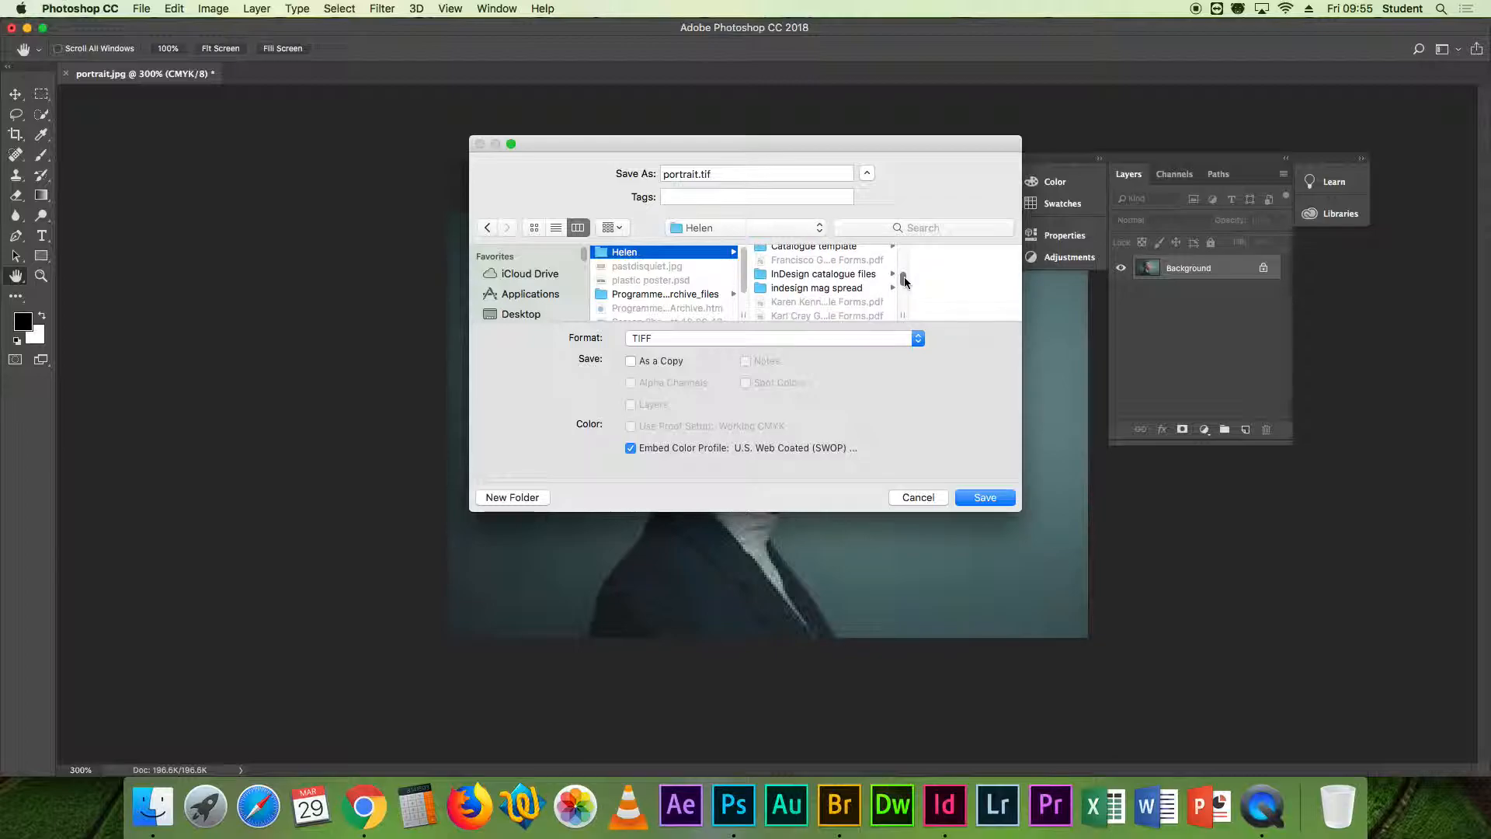
click(858, 289)
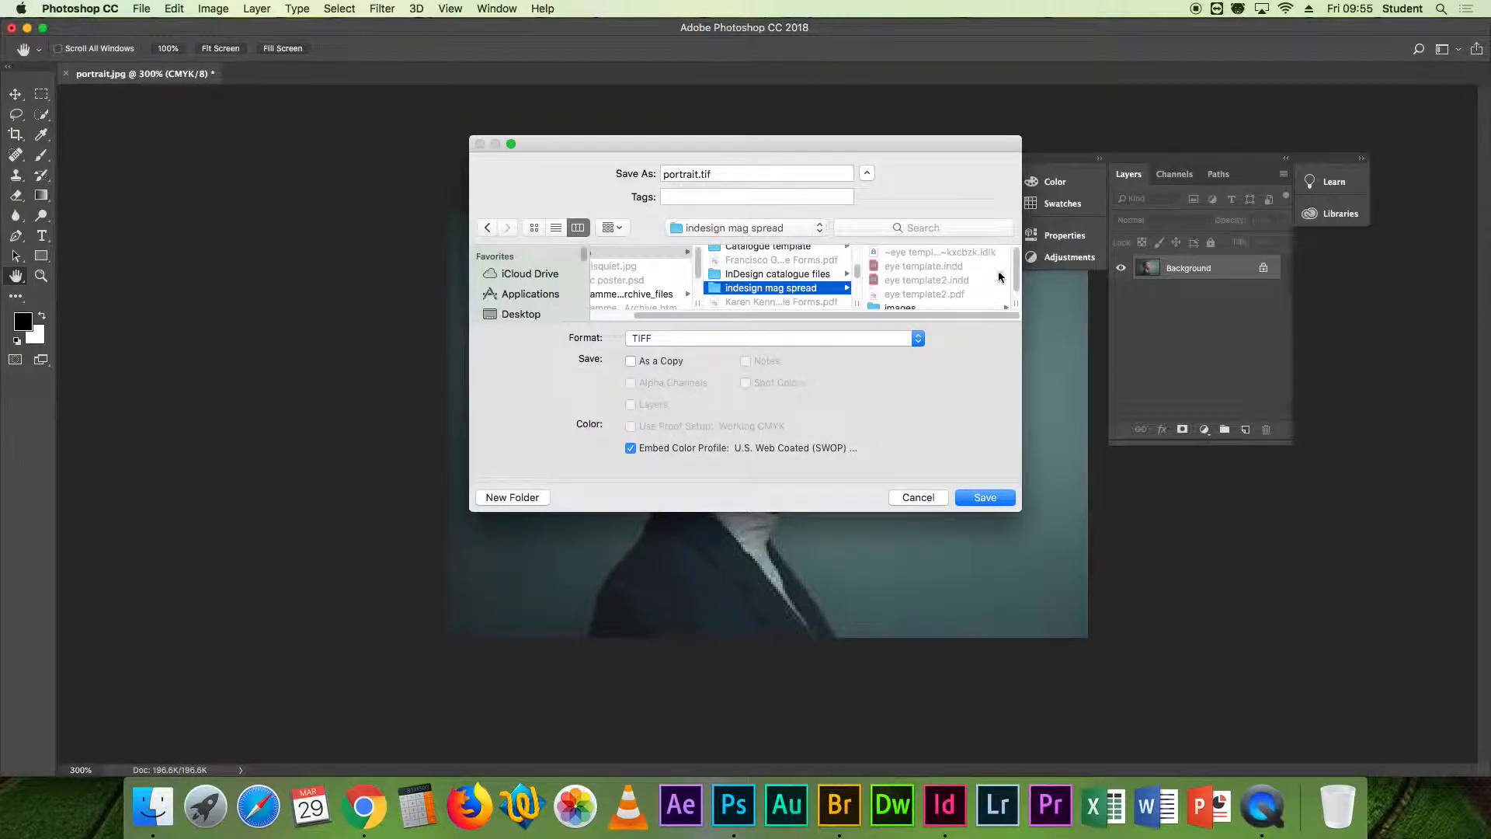
click(901, 306)
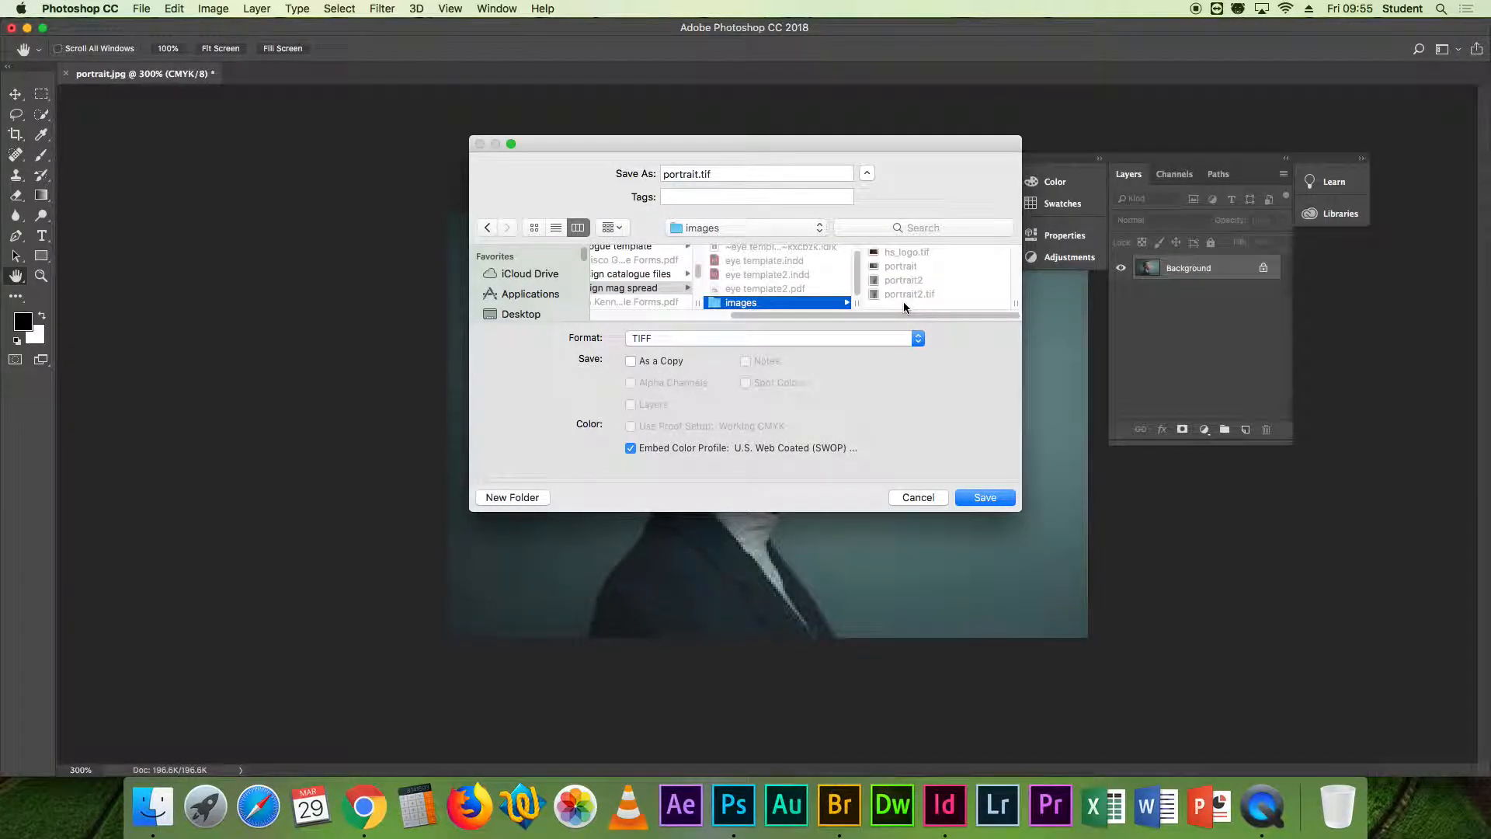
click(989, 501)
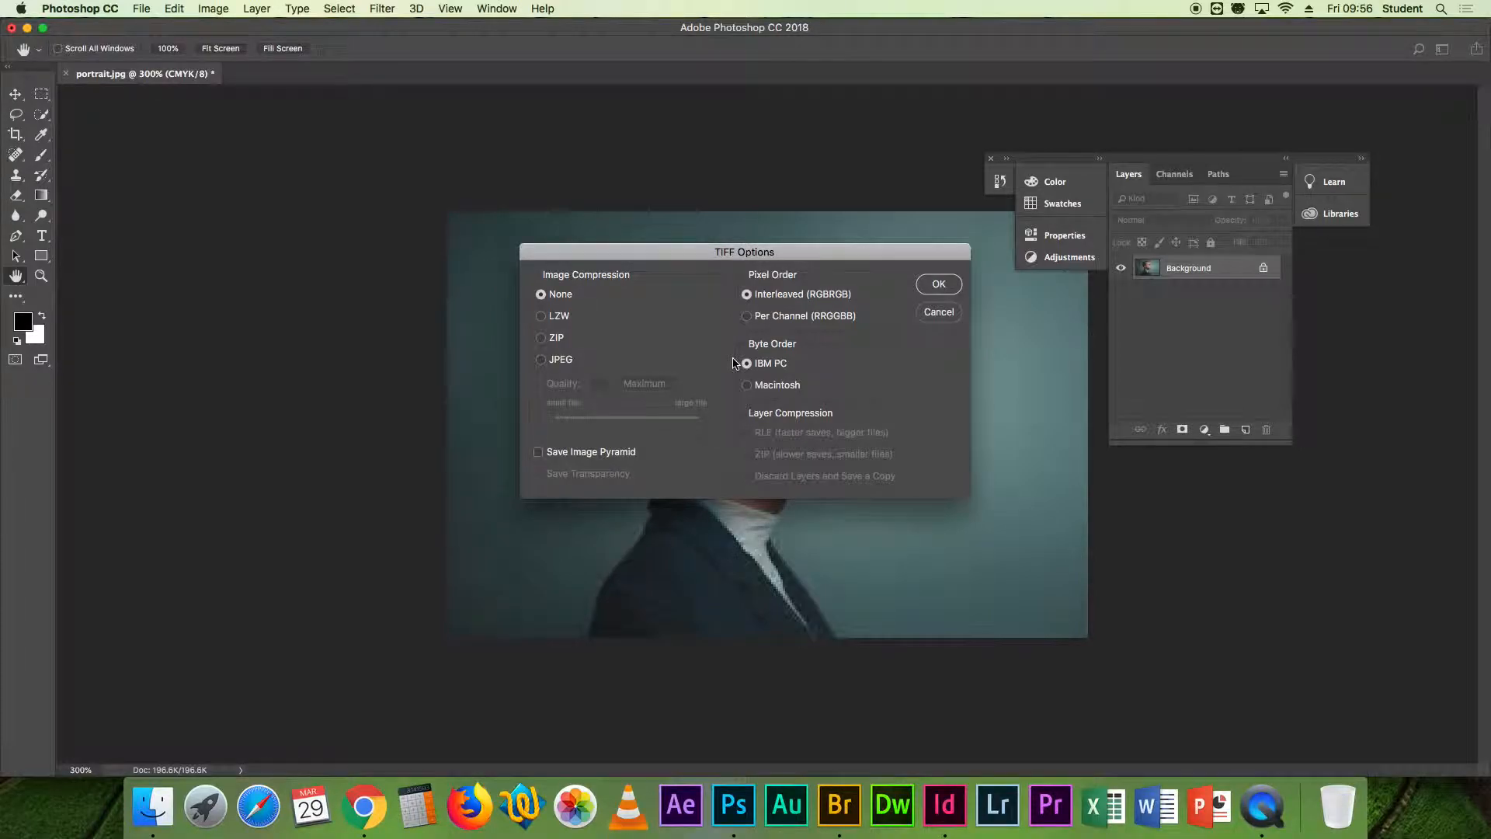
Set the TIFF byte order to Macintosh and accept the TIFF options.
click(748, 386)
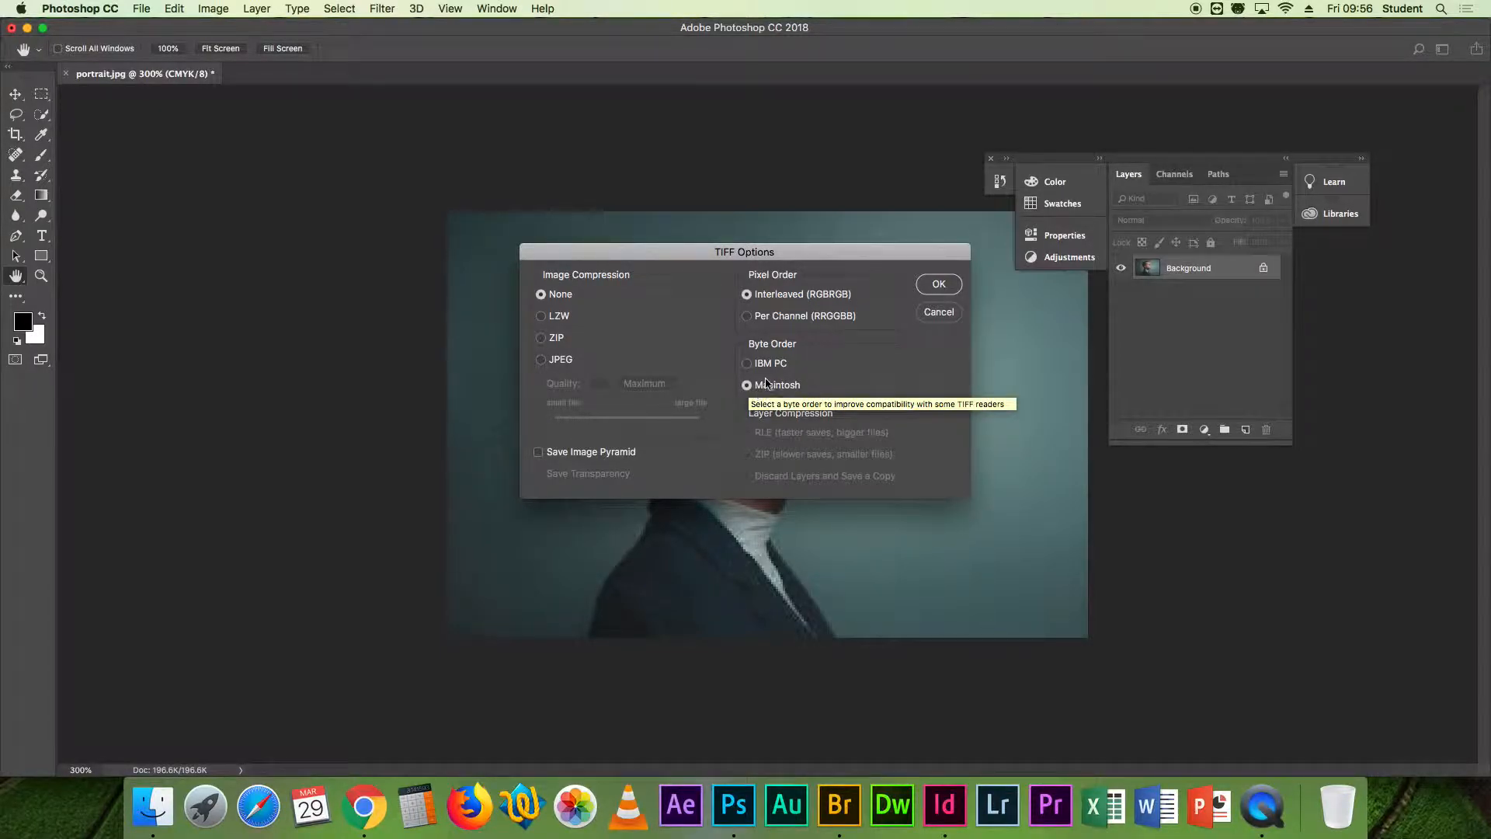
click(747, 363)
click(747, 385)
click(938, 285)
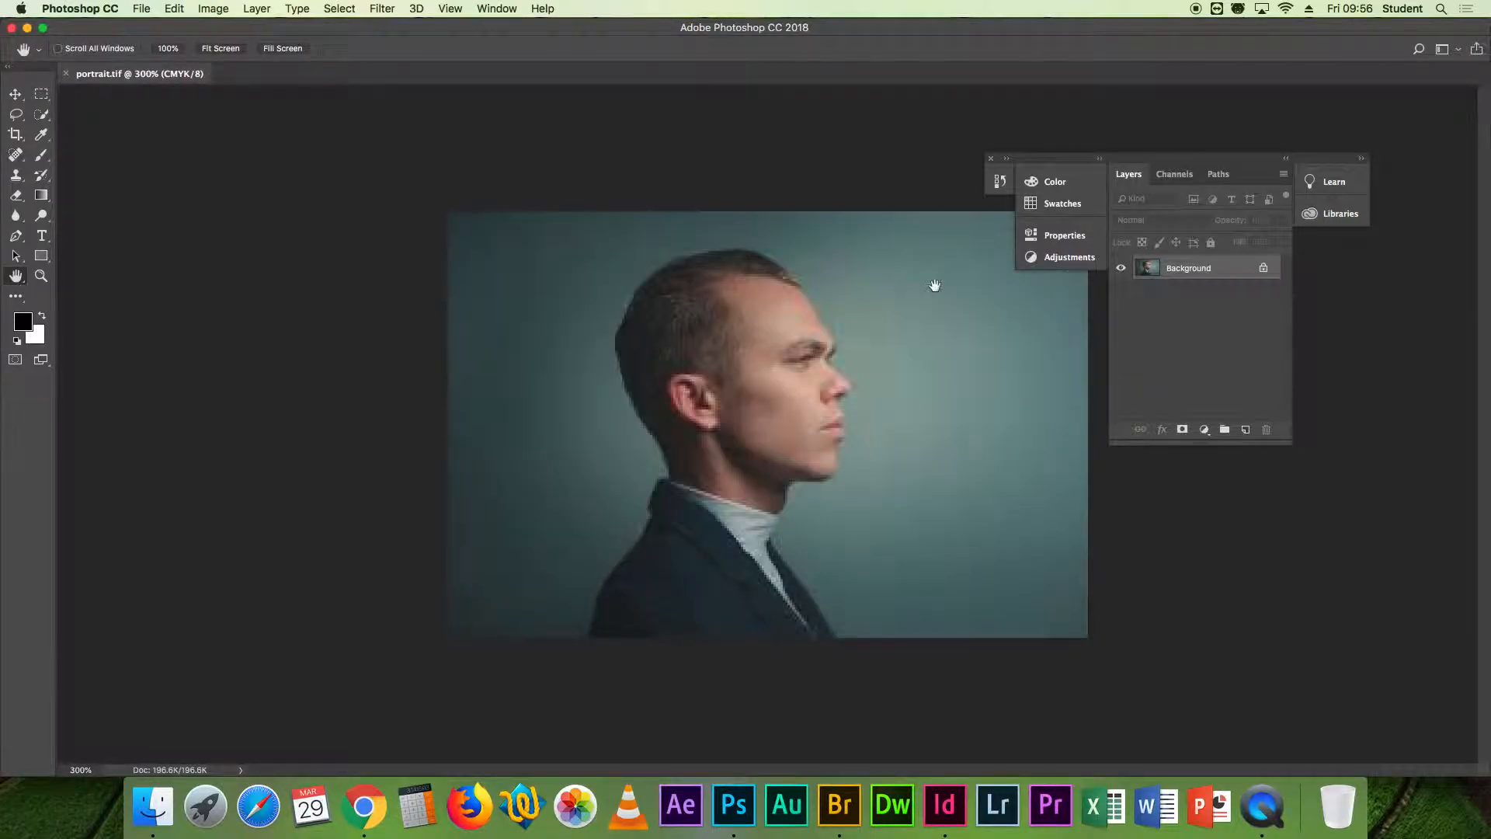
Switch to InDesign and show the list of linked files, placed beside the pull quote.
click(944, 821)
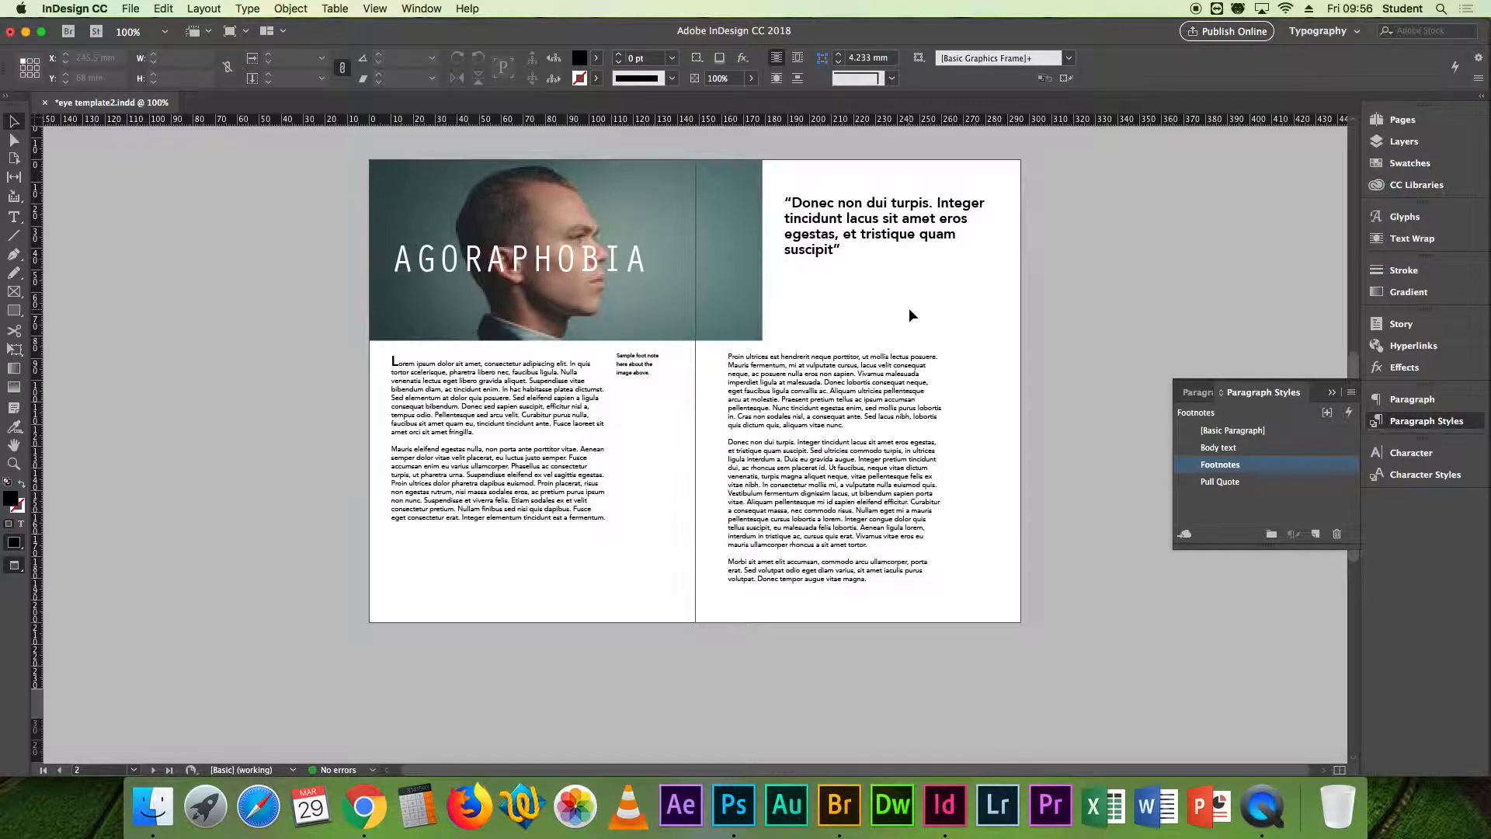
click(422, 9)
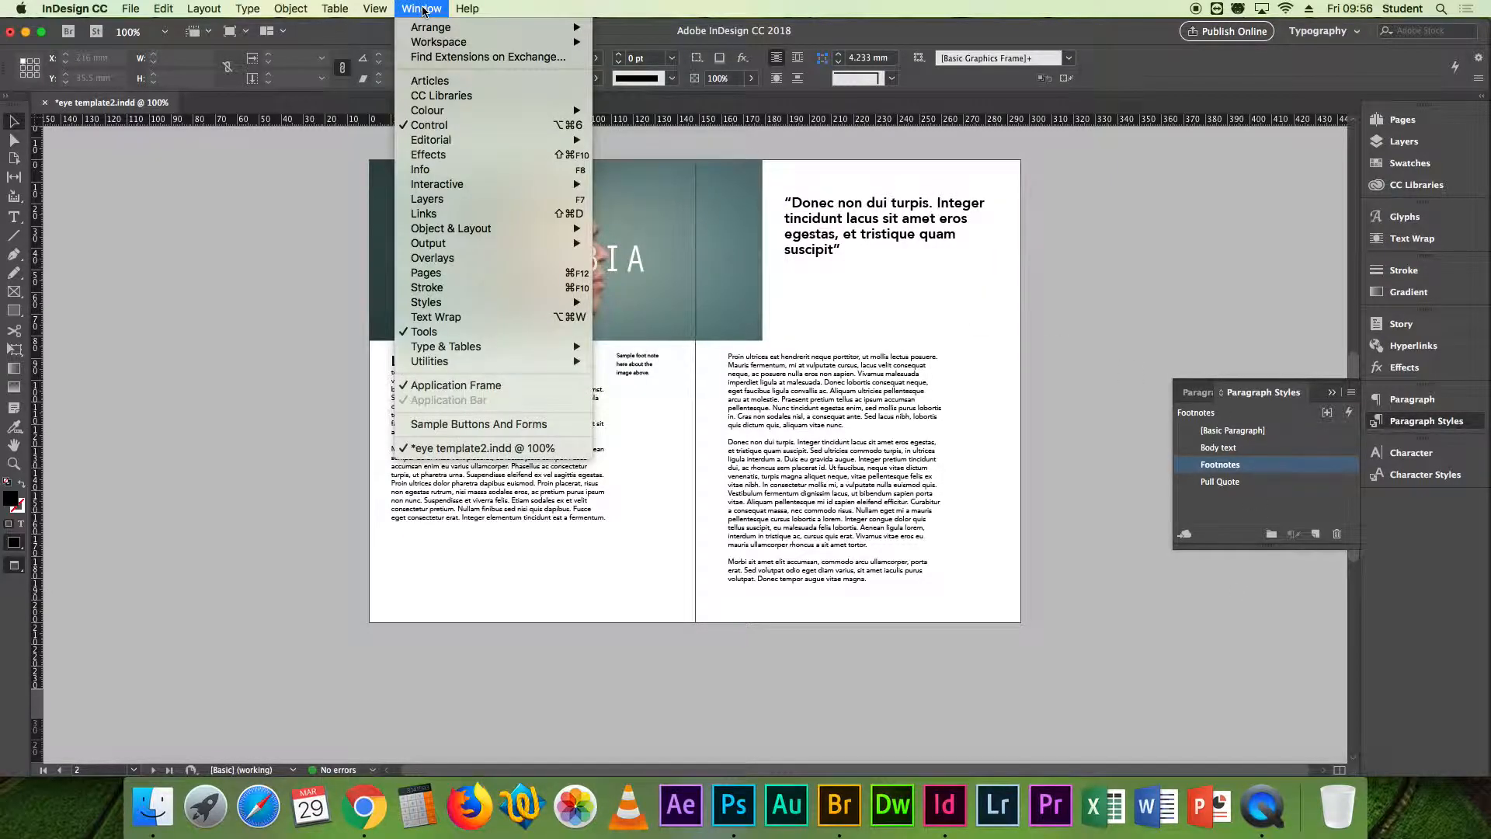
click(508, 213)
drag(542, 221, 1092, 195)
Relink portrait.jpg to portrait.tif in the images folder.
click(1076, 247)
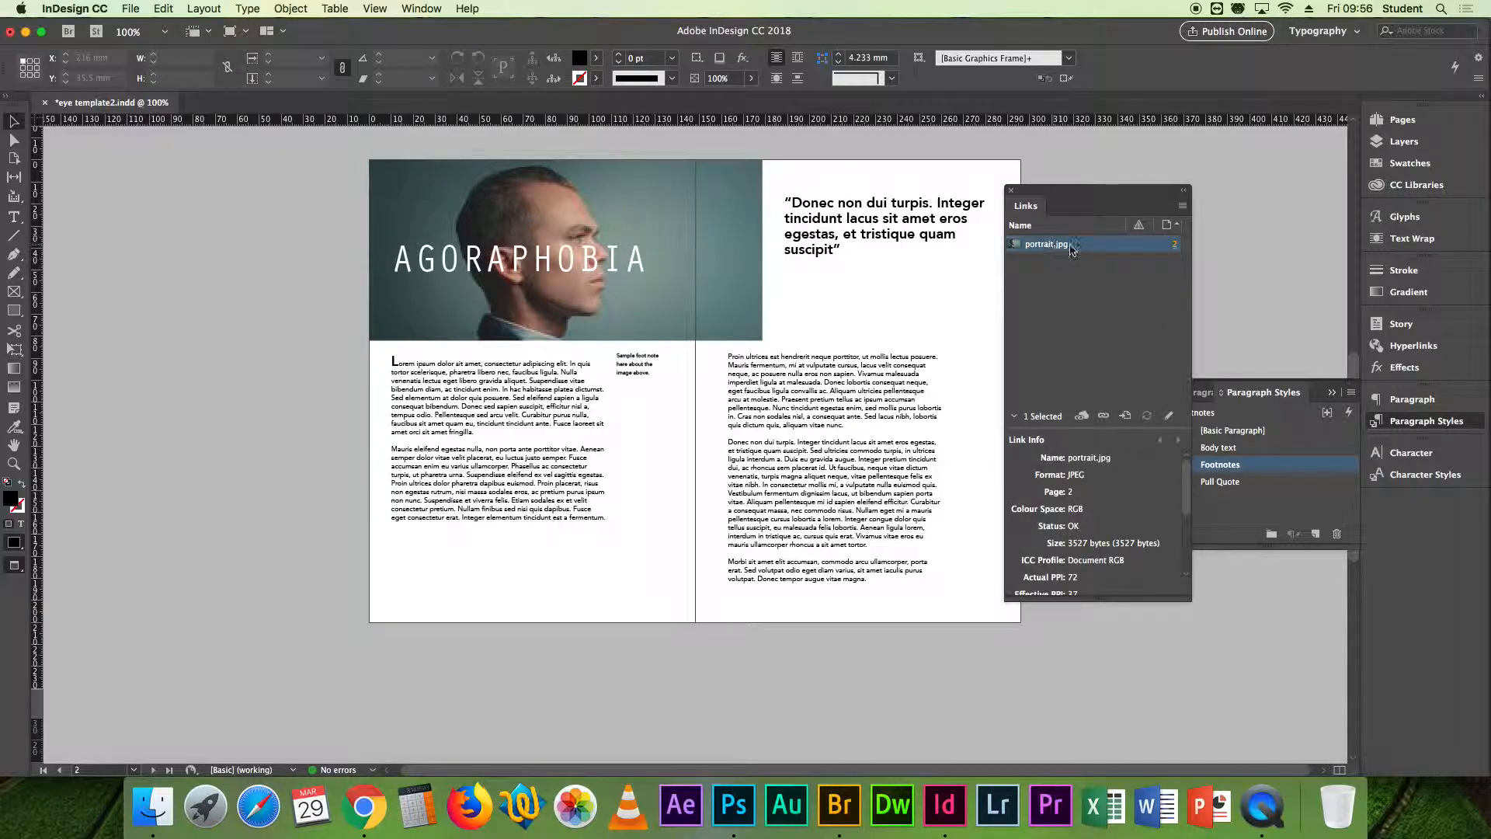
click(1183, 205)
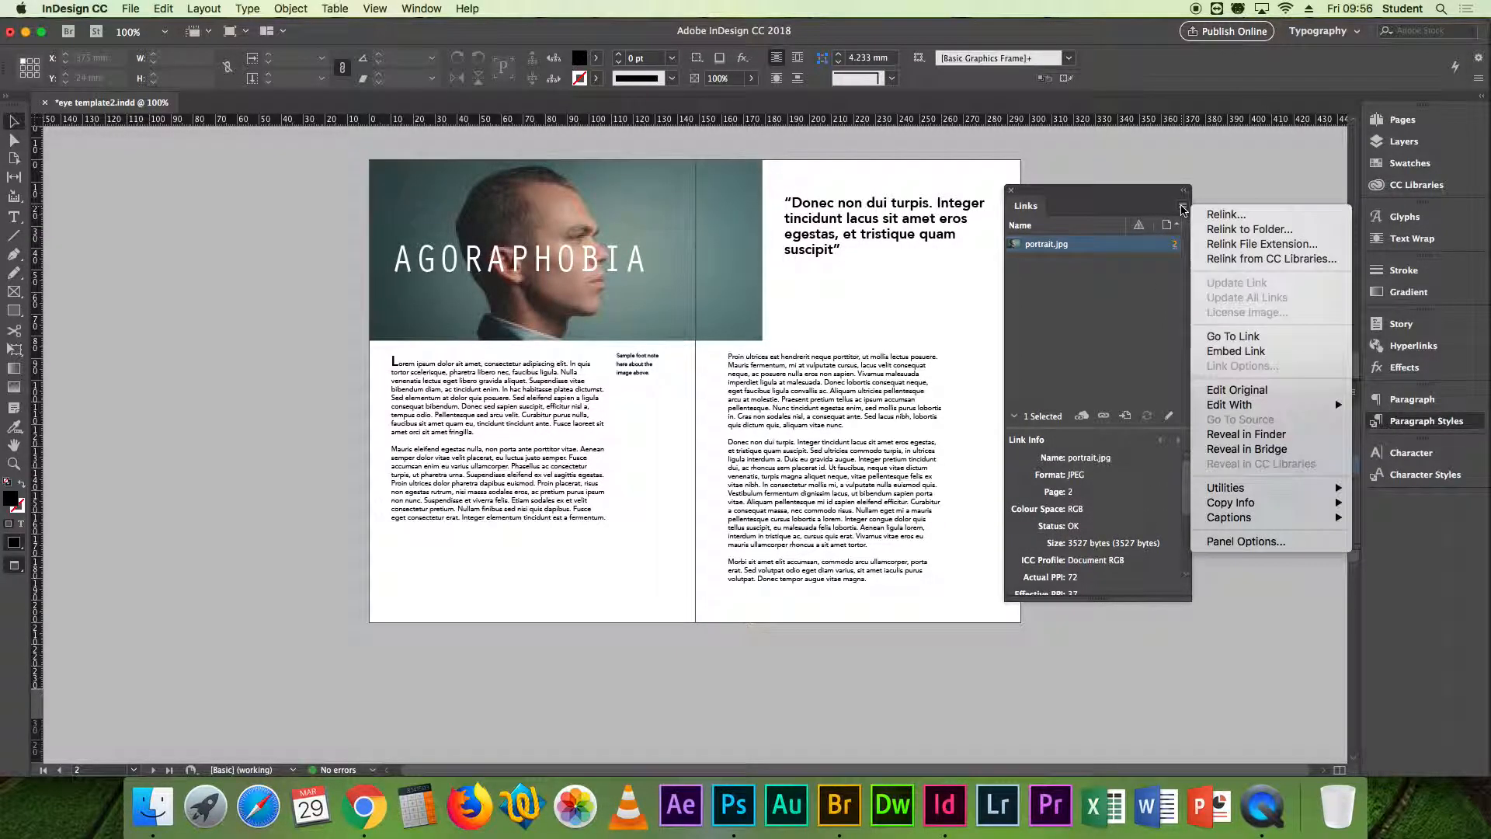
click(1238, 216)
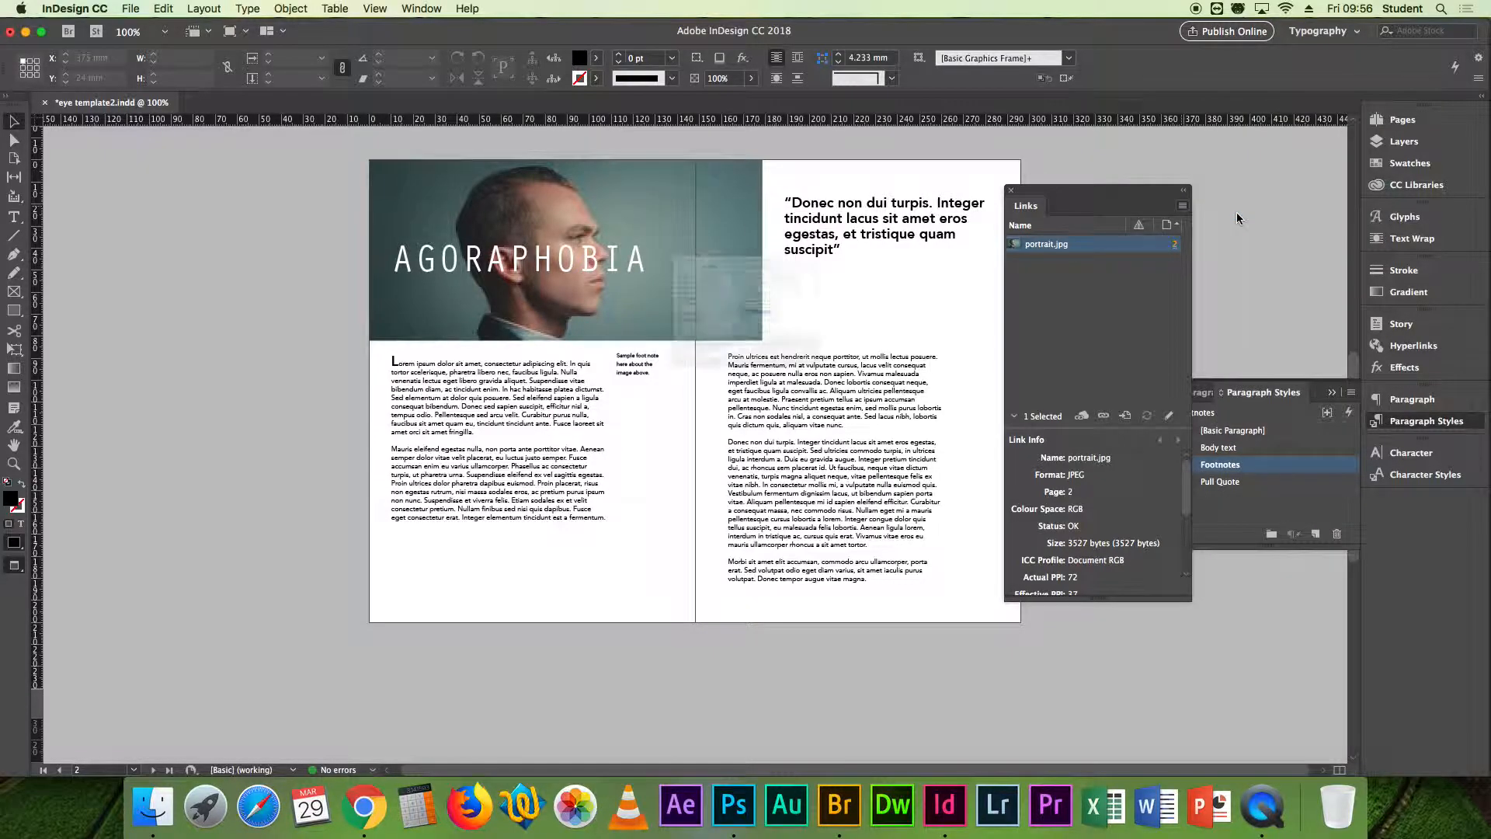
click(895, 225)
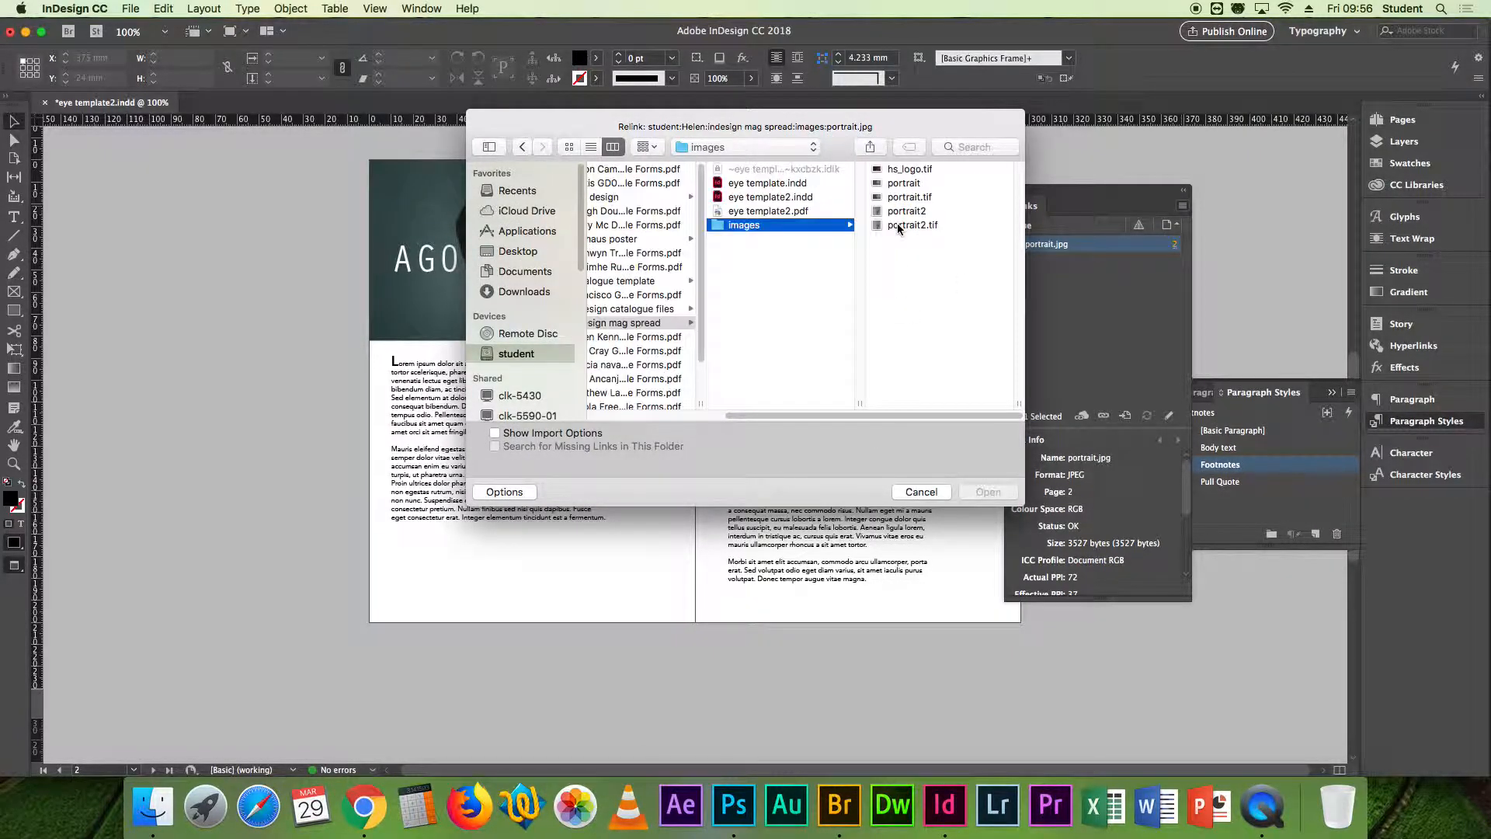
click(898, 184)
click(748, 198)
click(981, 493)
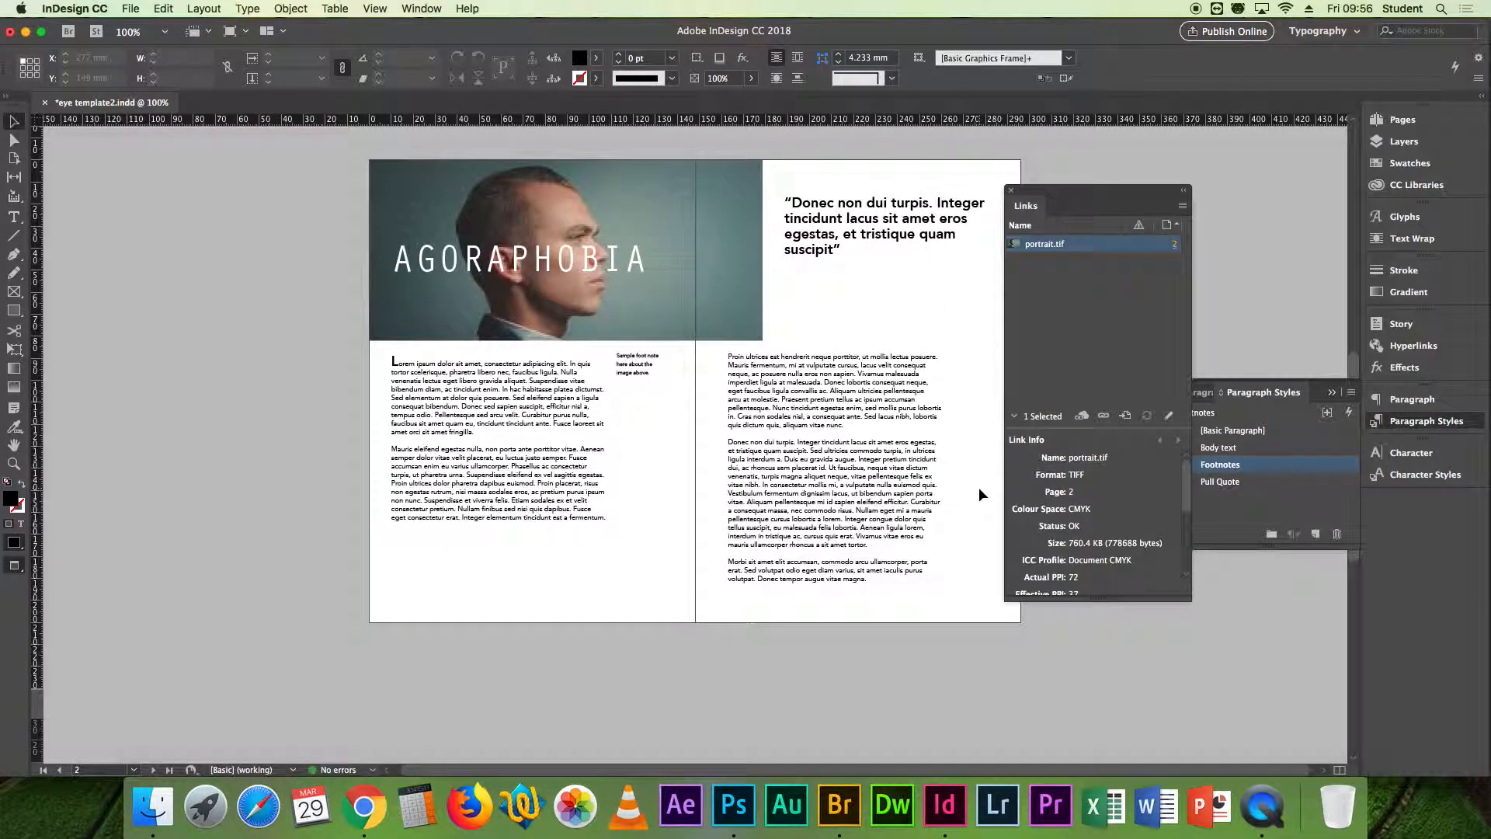
click(1183, 207)
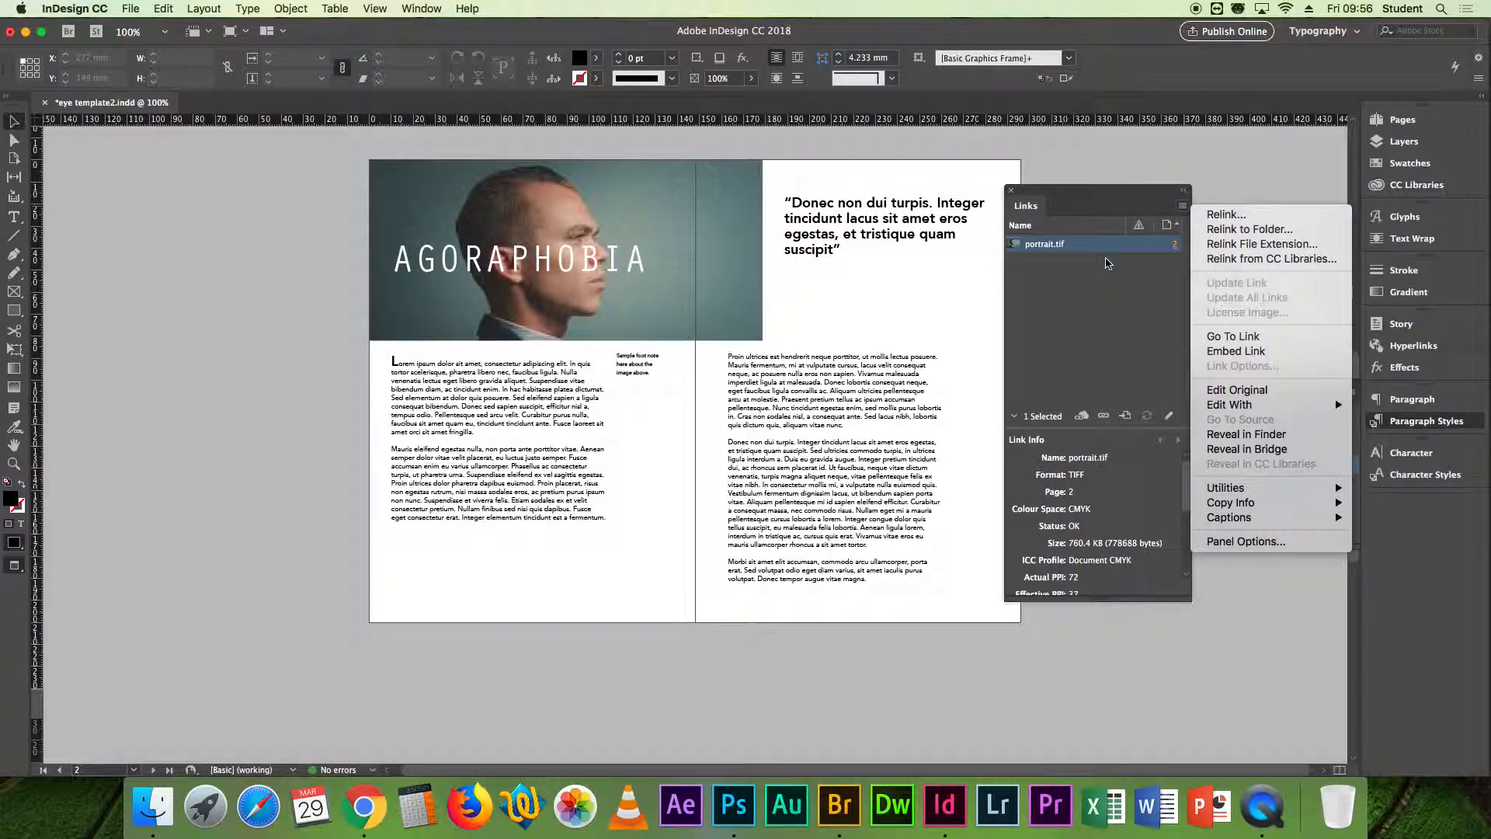
click(1049, 254)
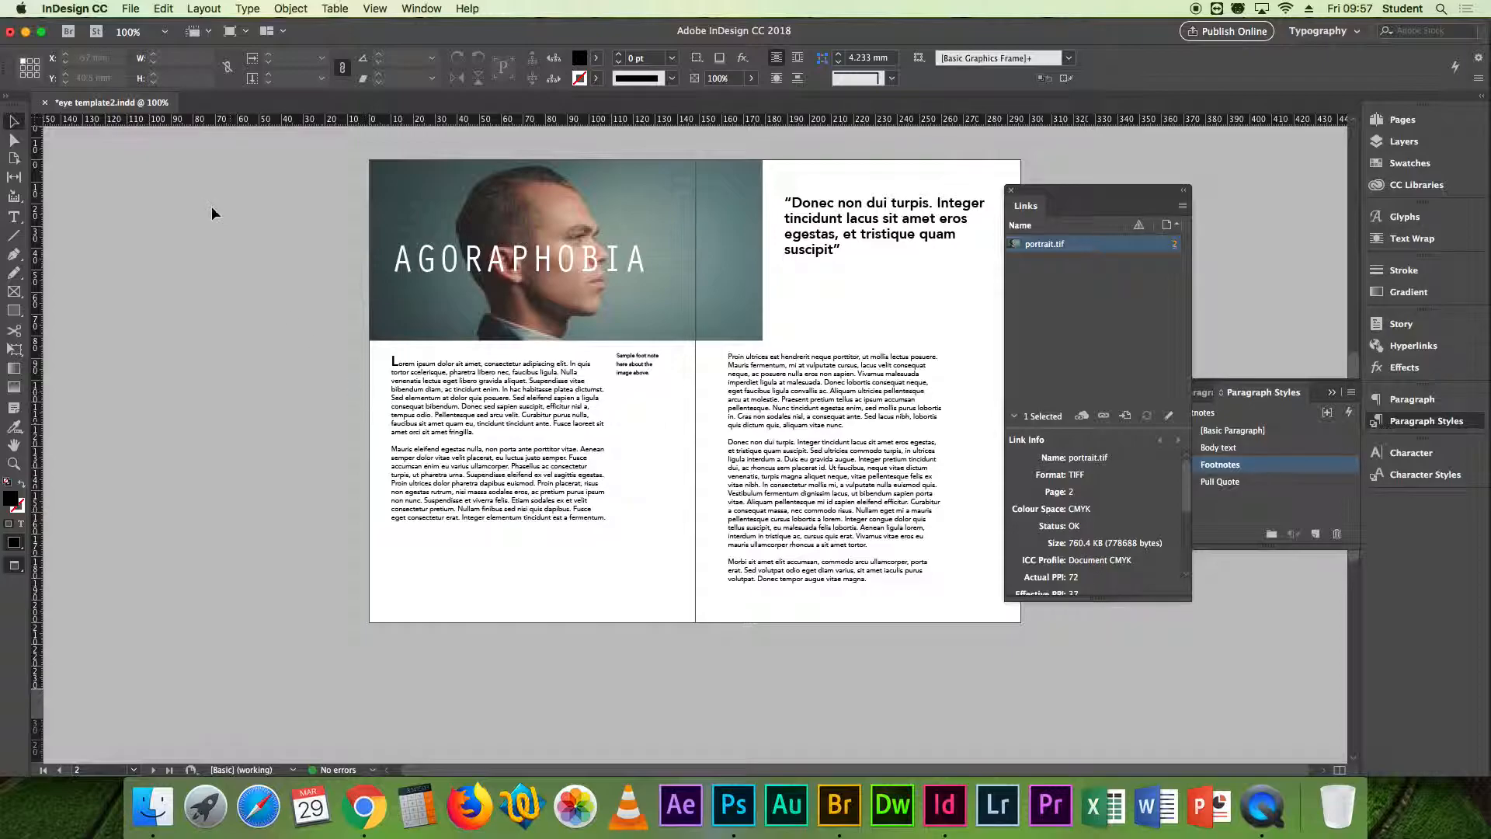
Start packaging the document, review its links and fonts in the package check, and save the publication to continue.
click(129, 11)
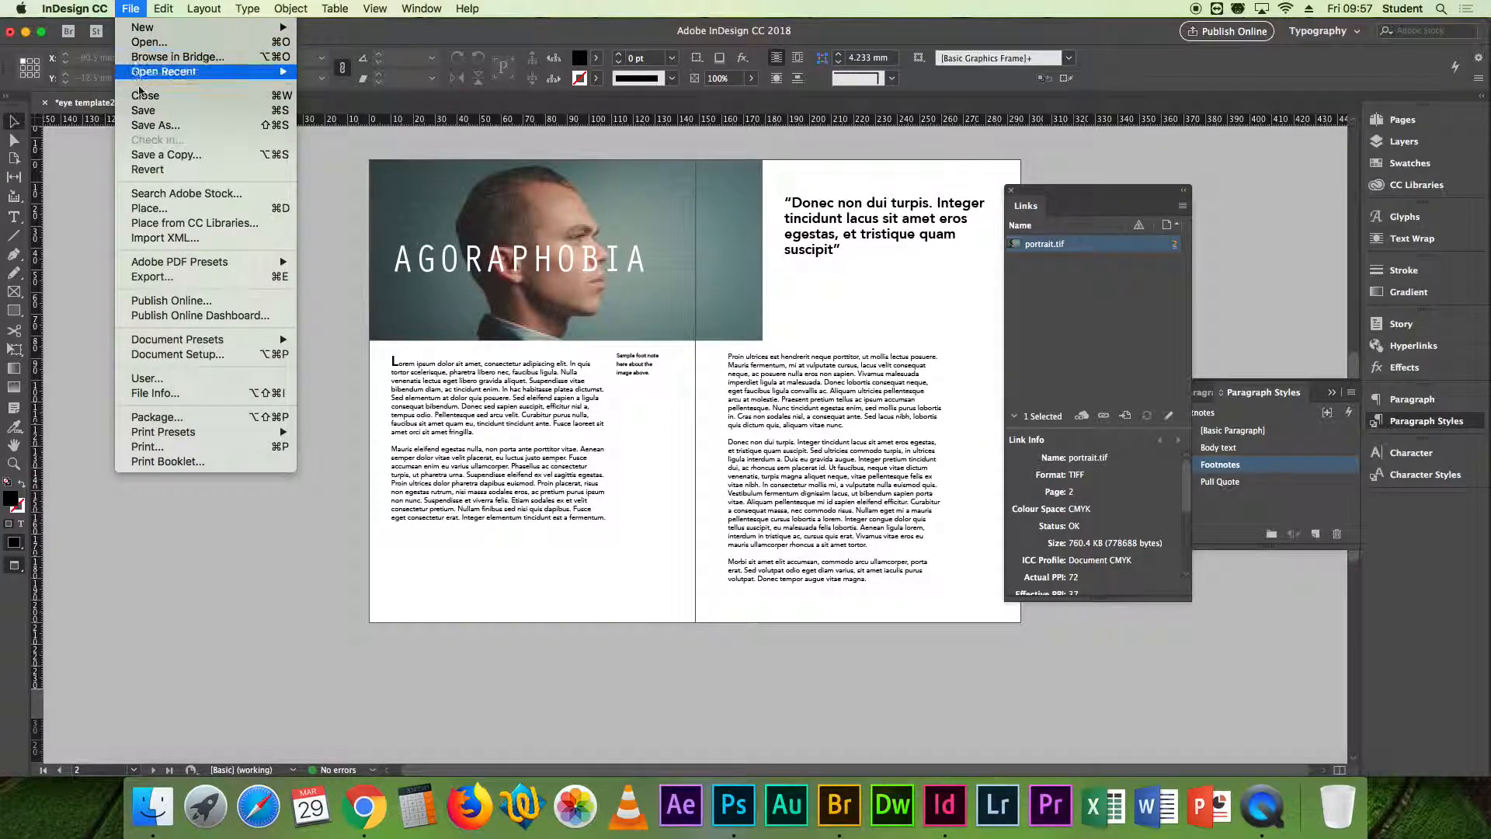
click(171, 420)
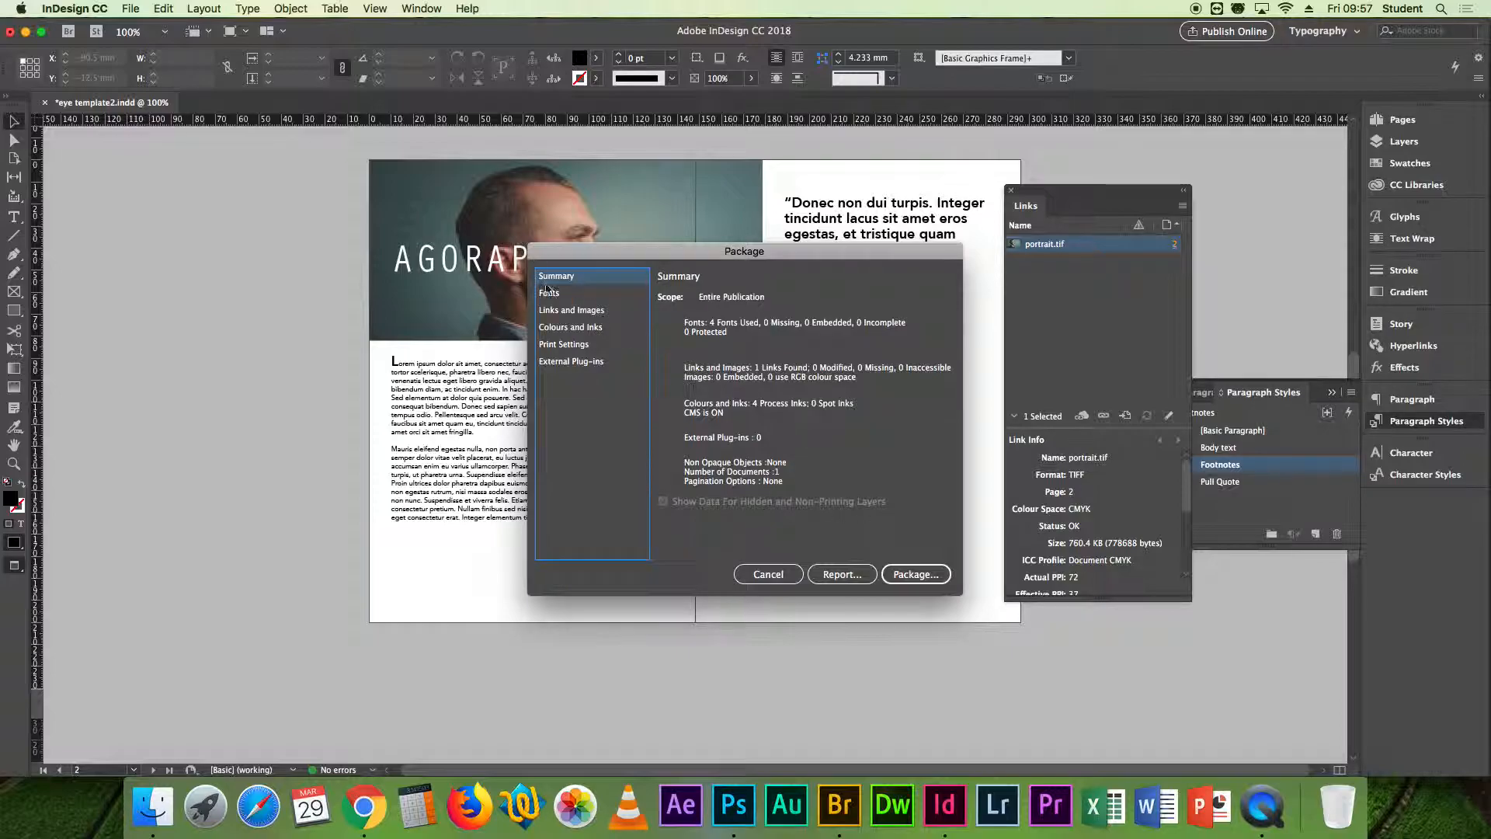
click(575, 312)
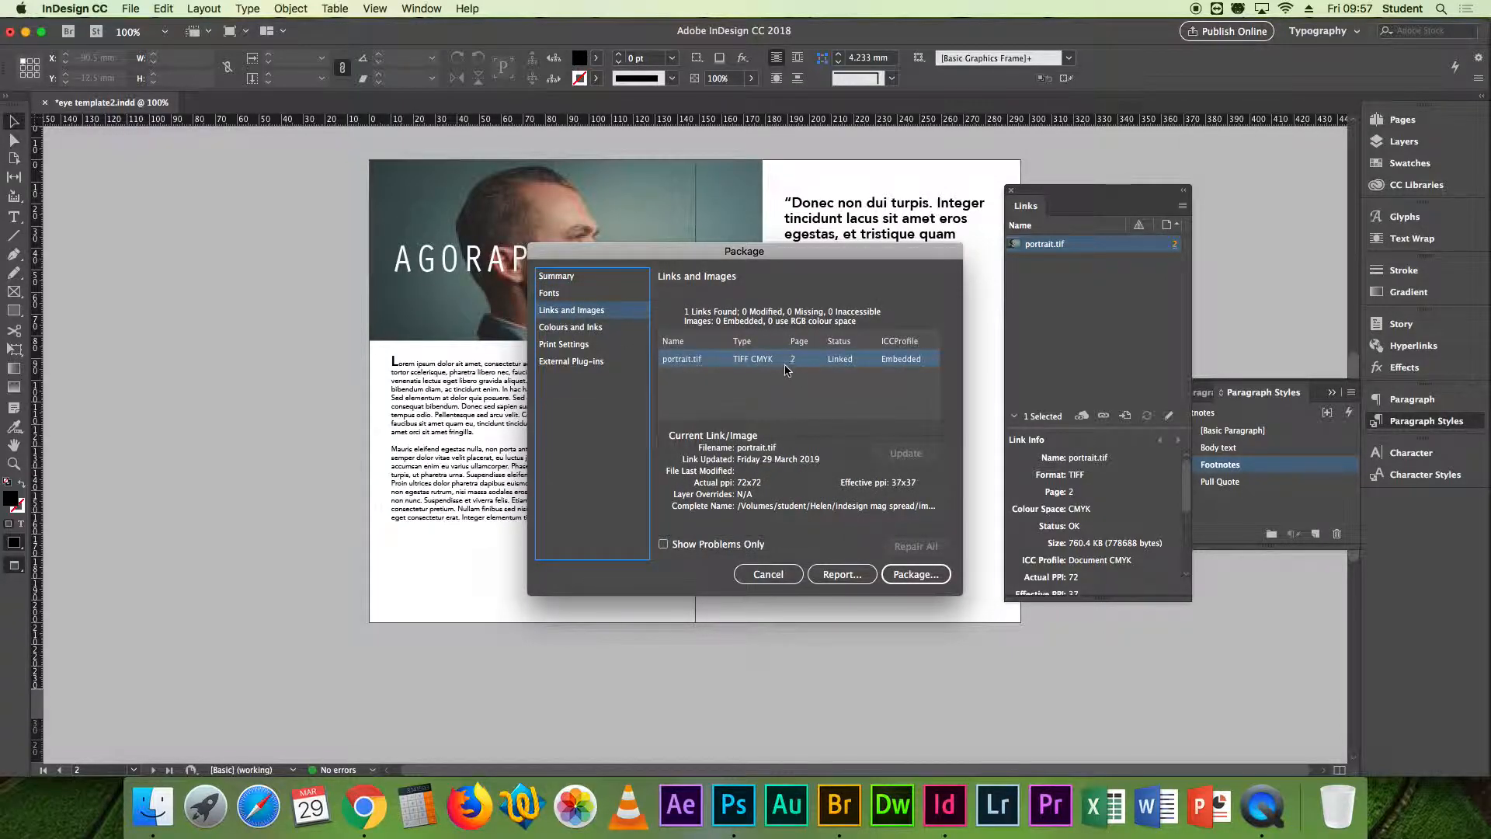
click(568, 300)
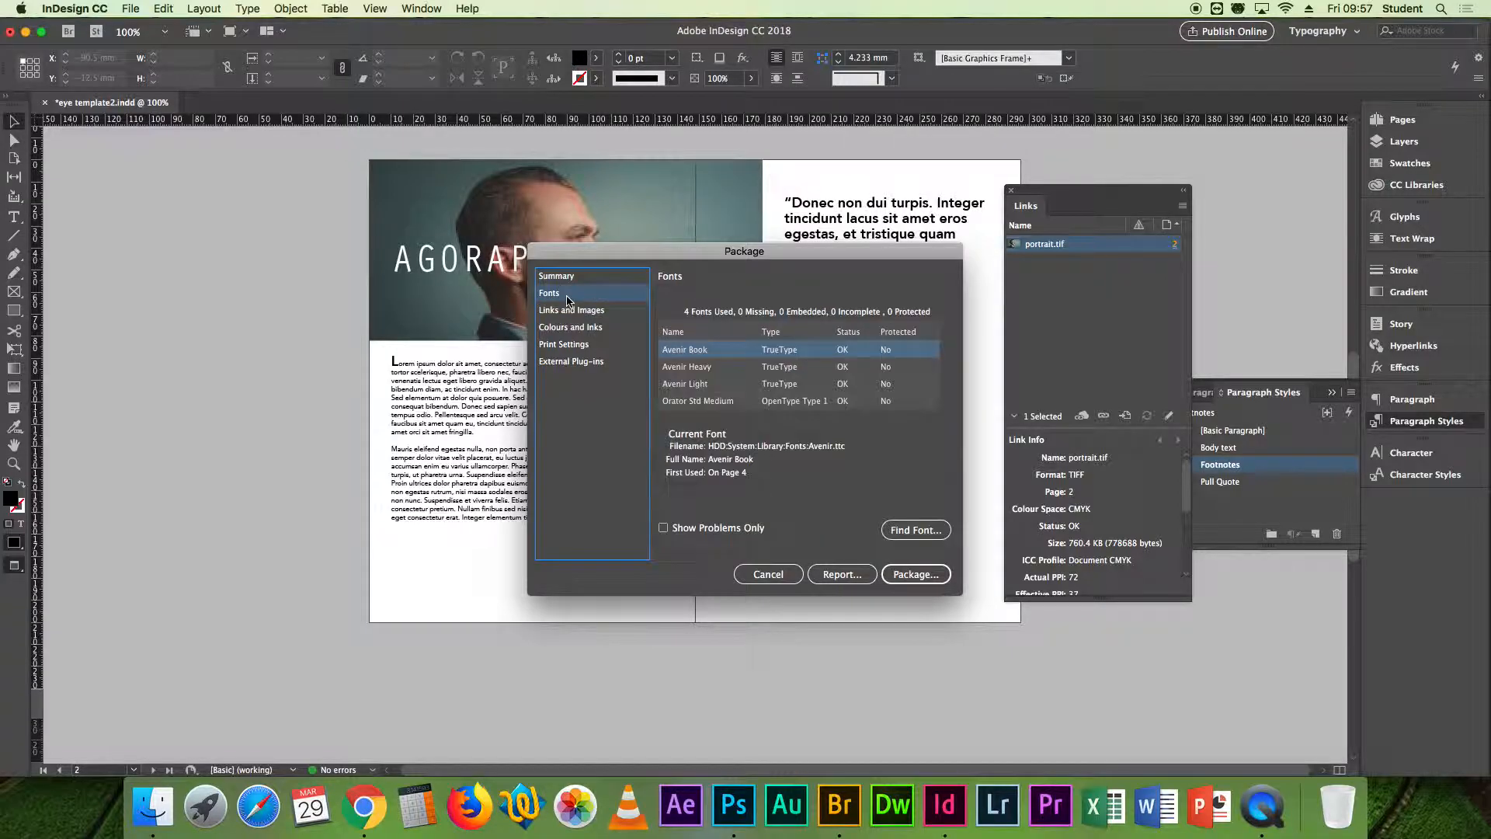
click(917, 574)
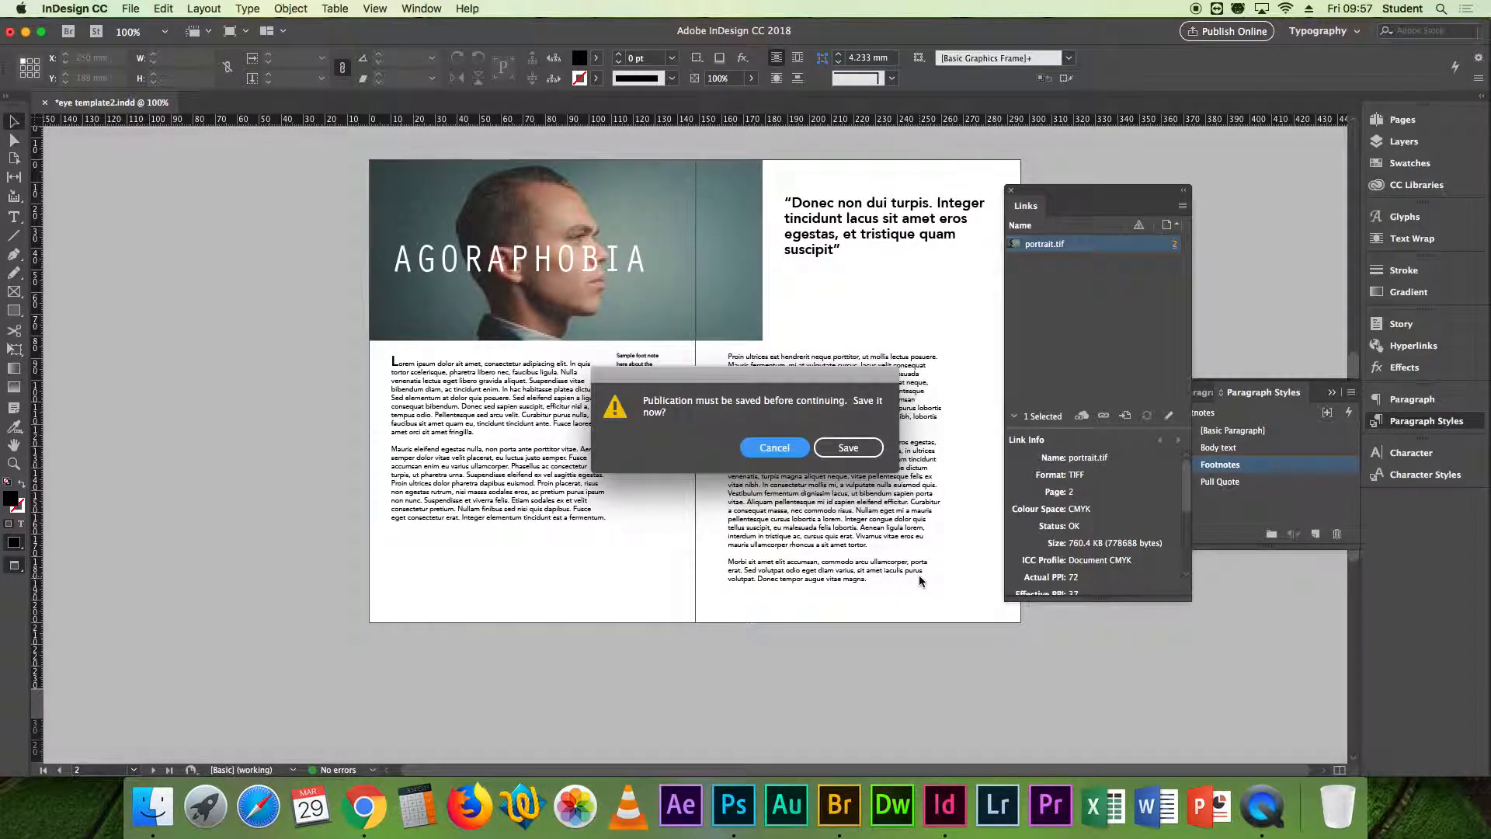
click(849, 448)
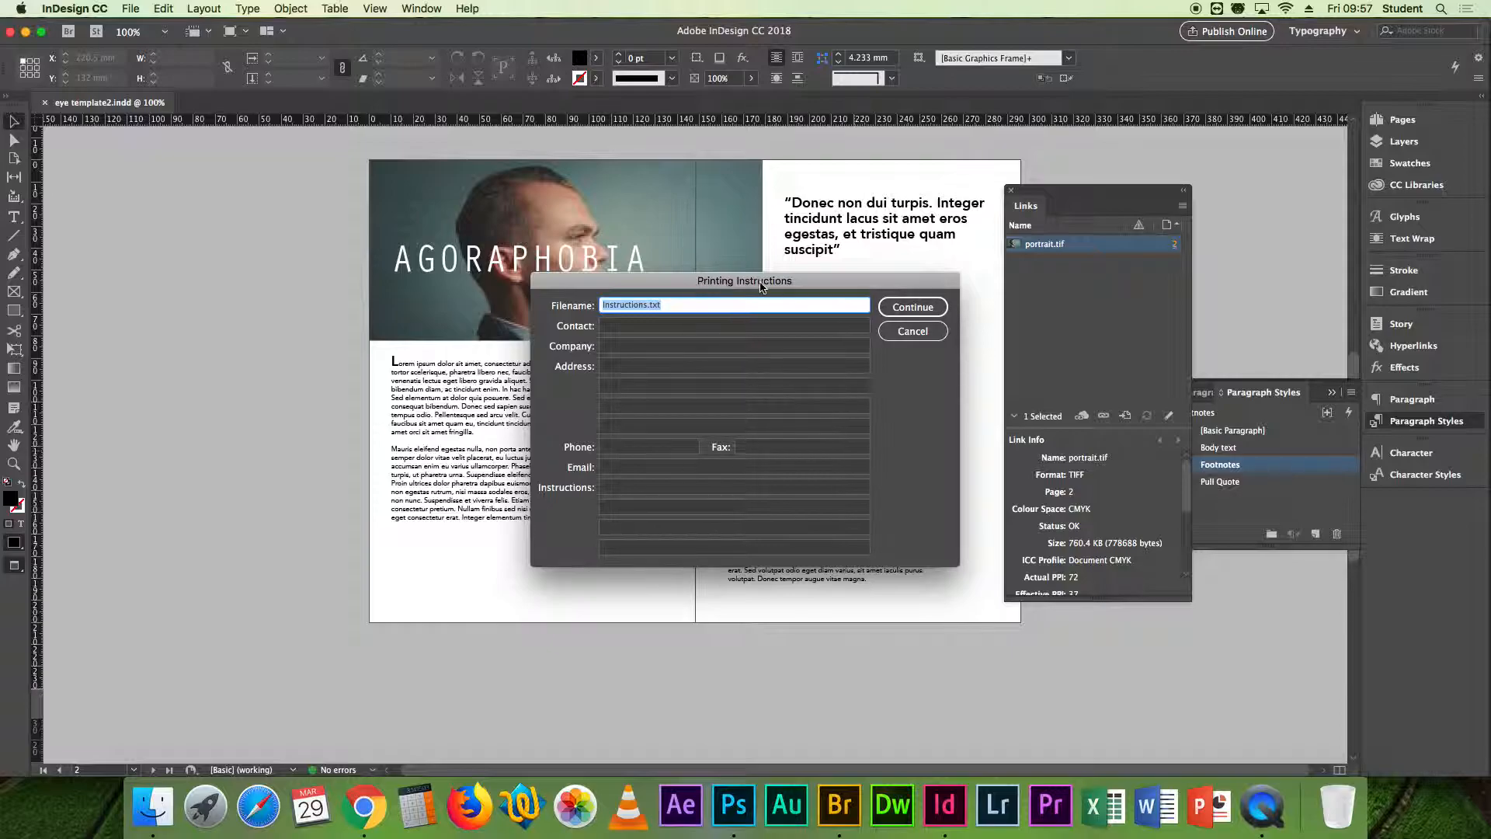
Fill in the printing instructions with the contact's name, CDCFE as the company, and the contact's city as the address.
click(617, 326)
text(Helen)
click(644, 345)
text(CDCFE)
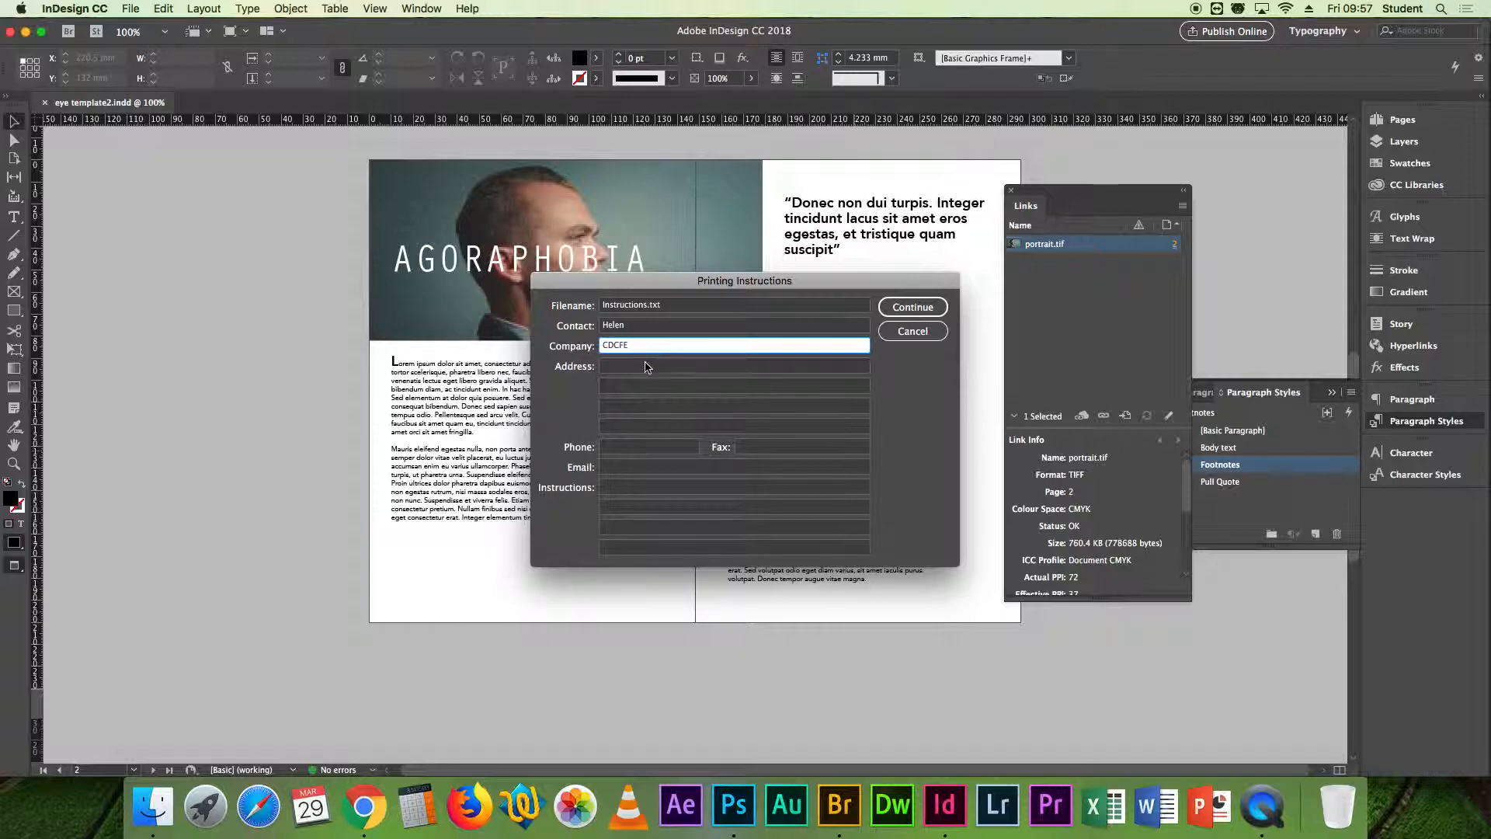
click(646, 367)
text(Springdale Rd)
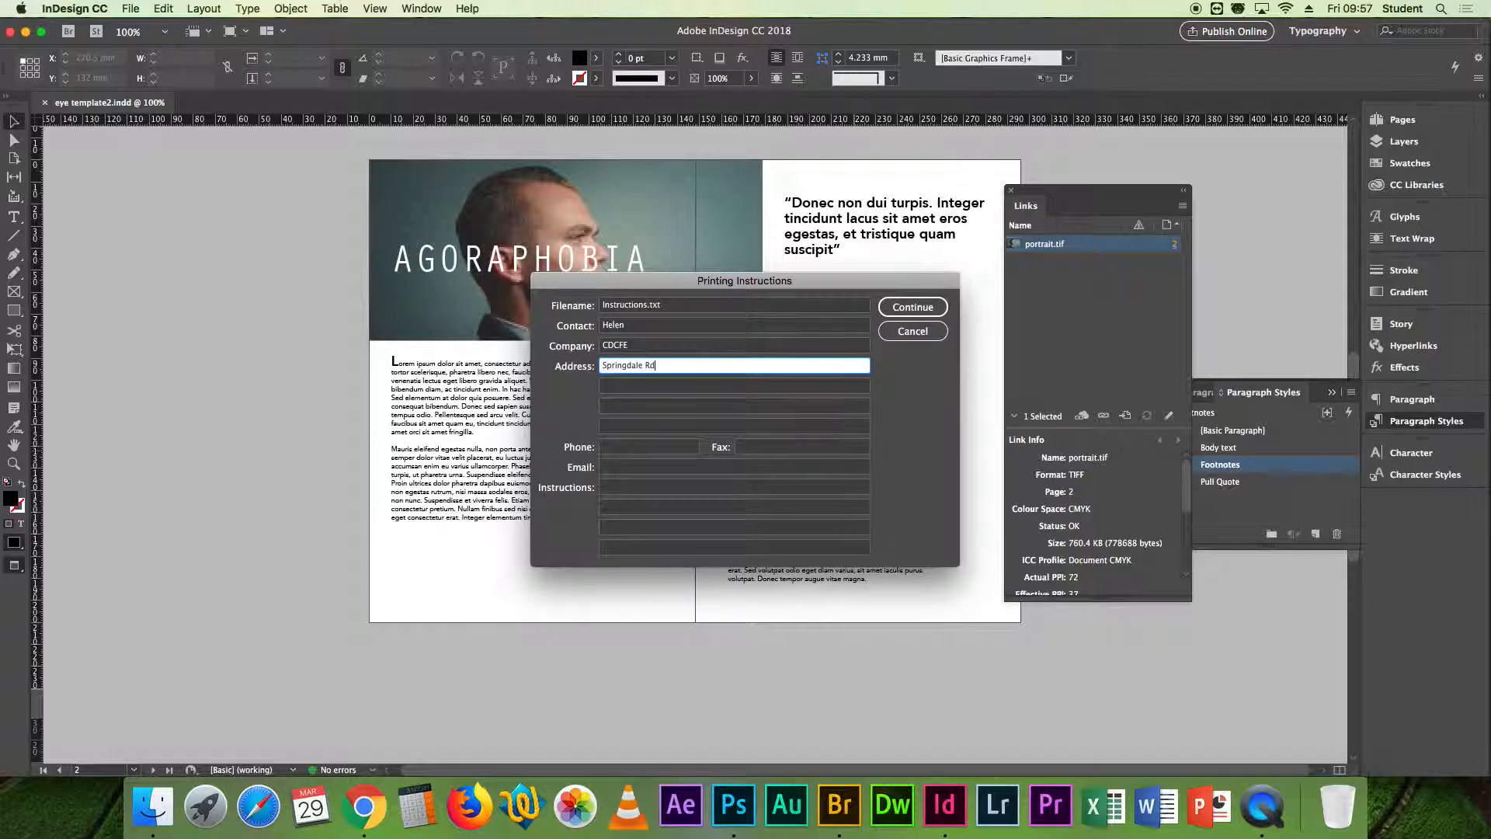
drag(660, 365, 571, 365)
key(BackSpace)
text(Dublin)
Fill in the contact's phone number and e-mail in the printing instructions.
click(616, 451)
text(12356)
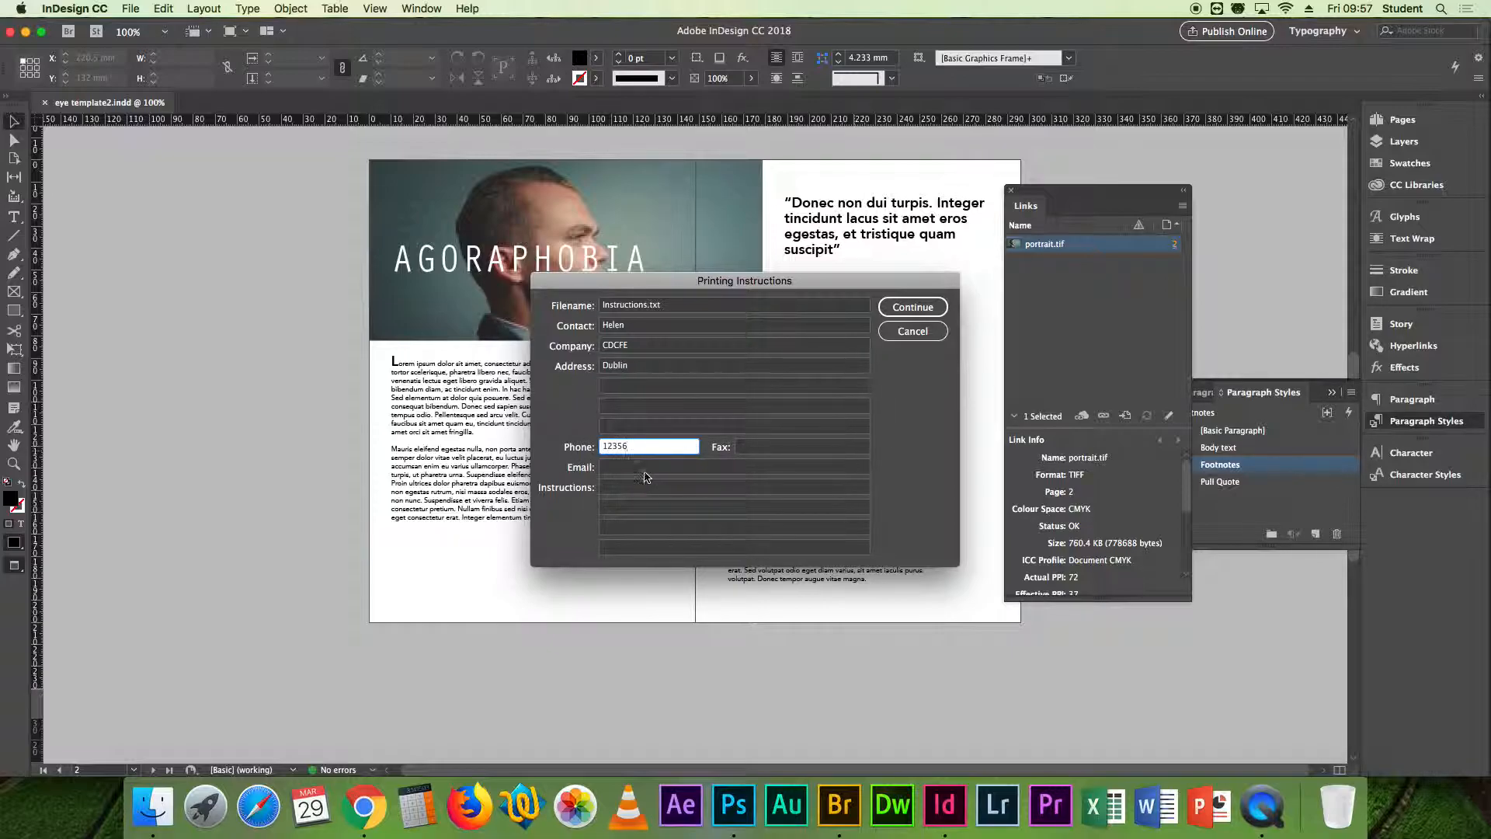
text(34)
click(642, 466)
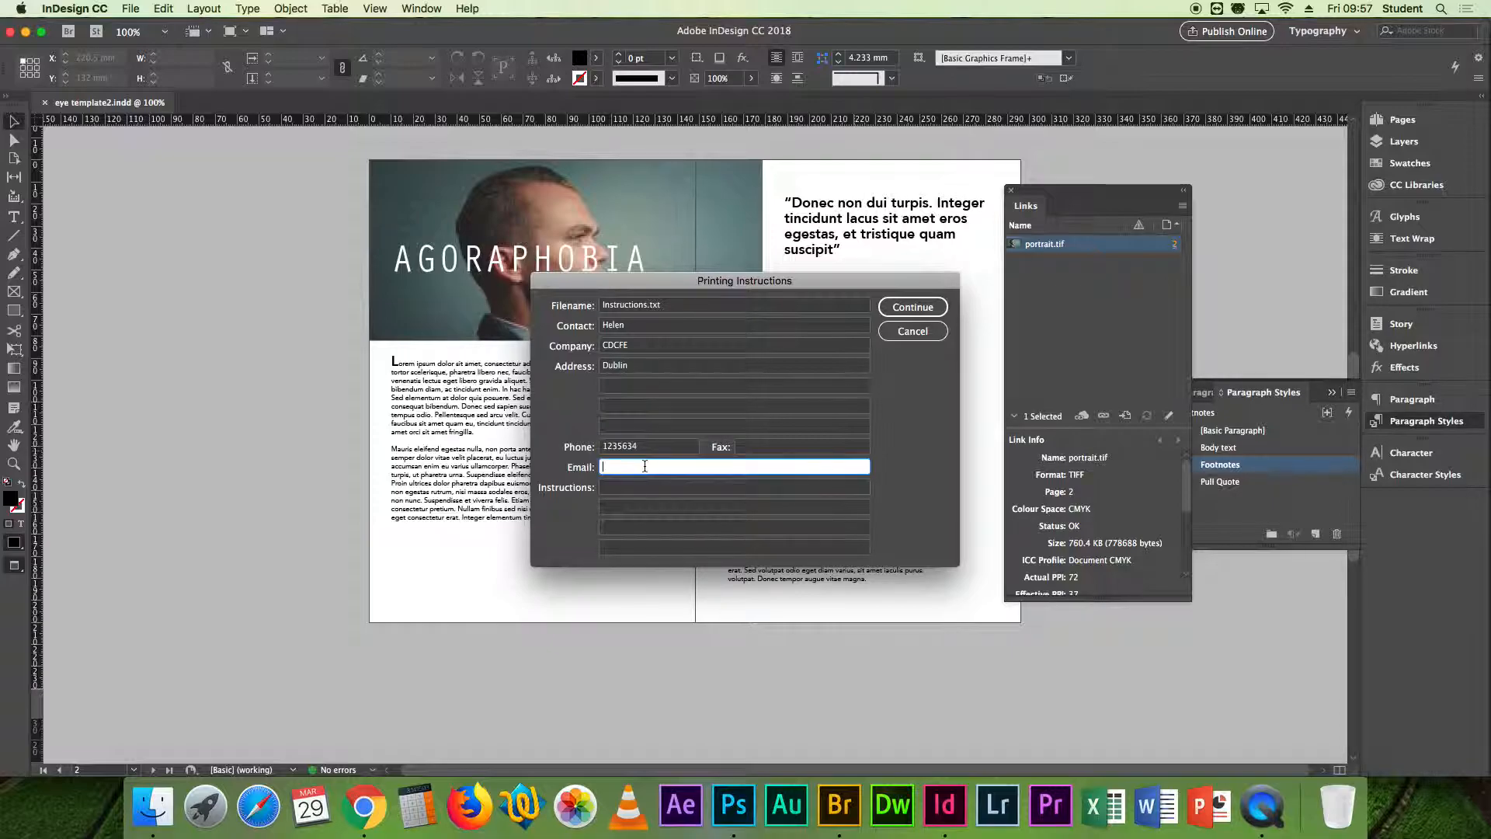
text(me@me.com)
Enter the instruction lines "A5 44 page catalogue", "180gsm stock", "Saddle stitched" and "qty 250", and continue to the package settings.
click(645, 487)
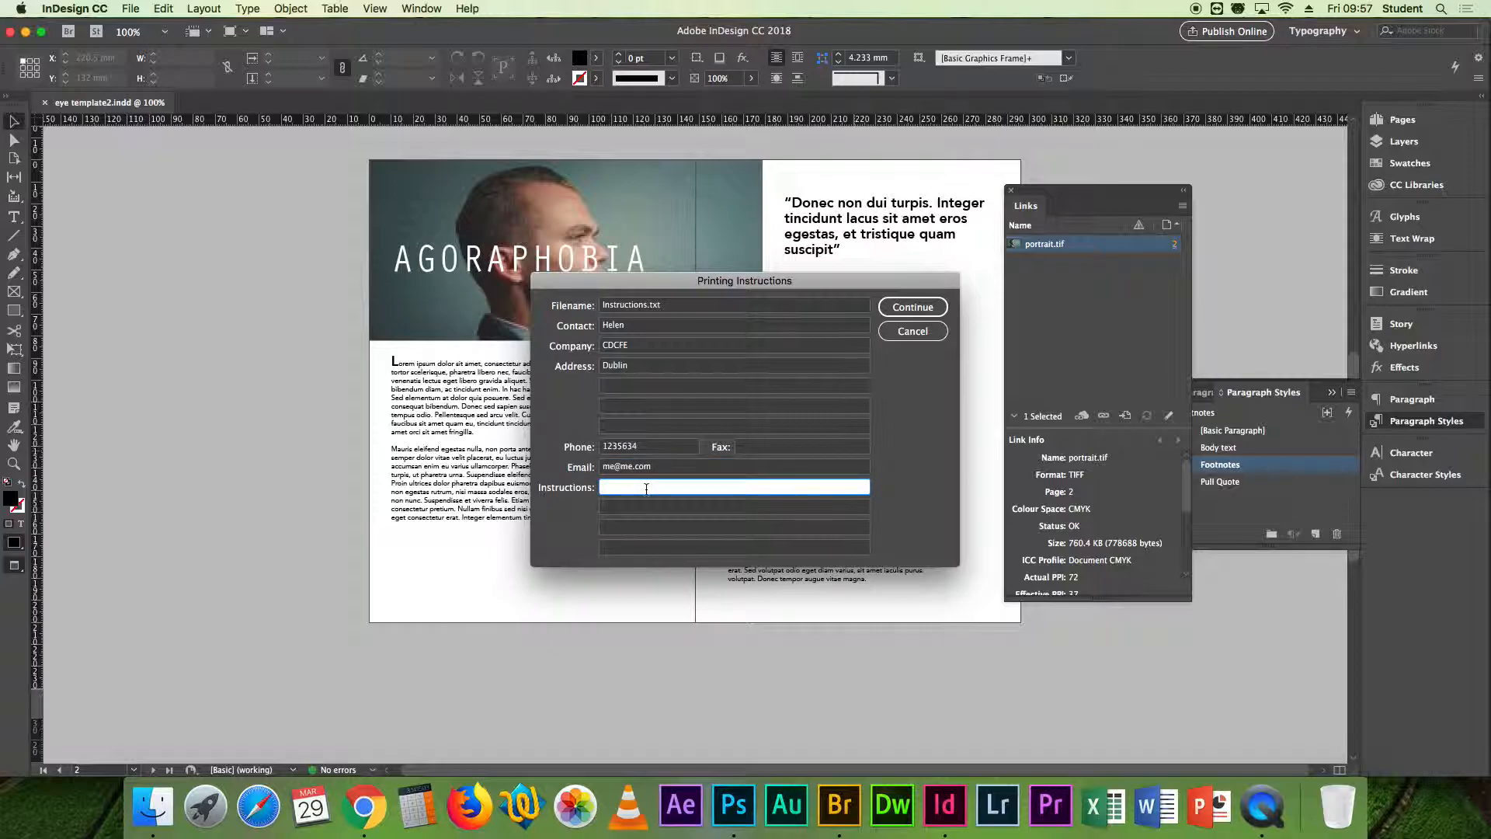
text(A5 44 page catalogue)
click(635, 513)
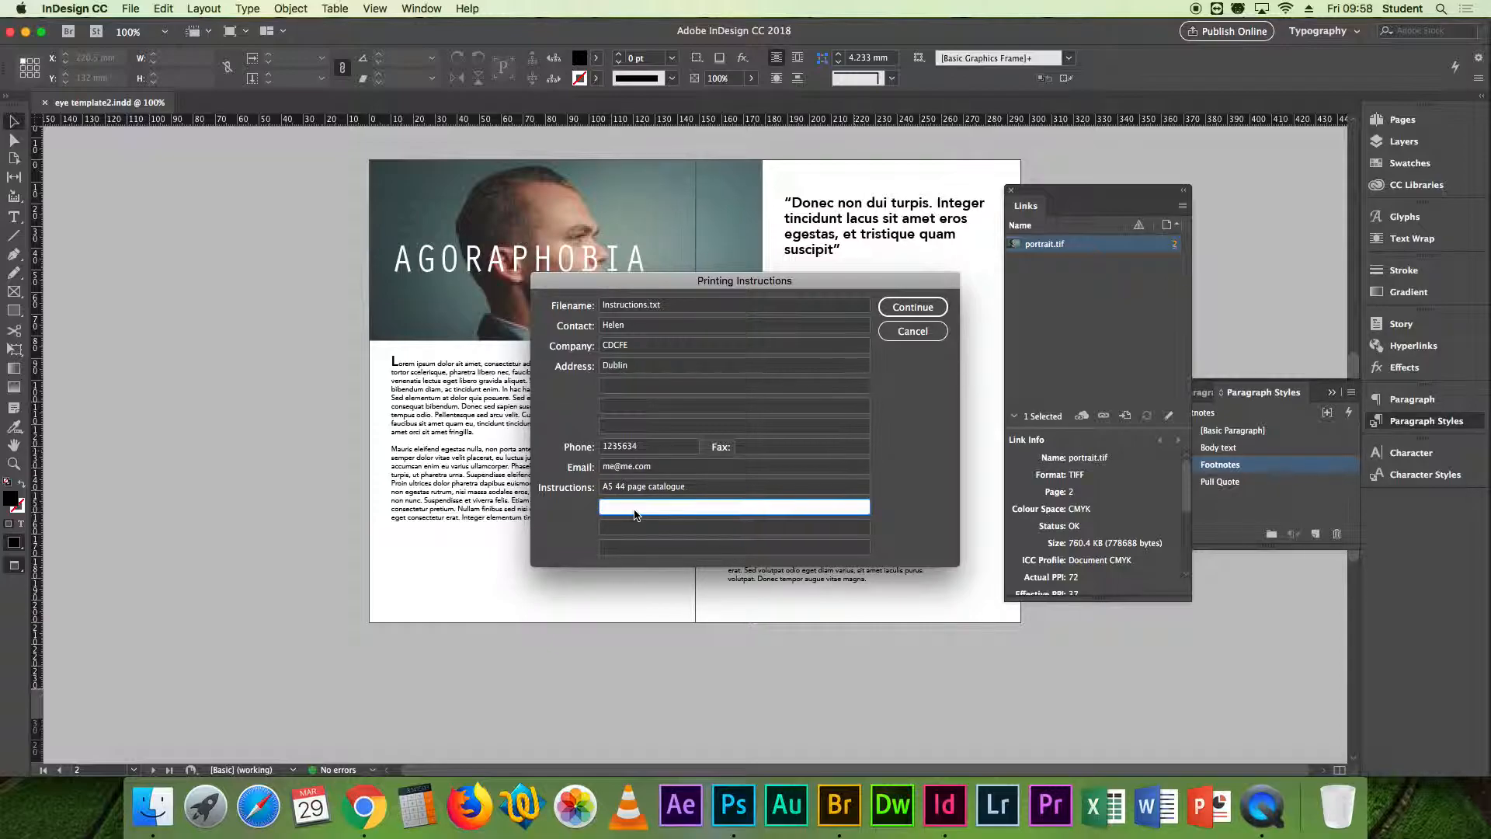
text(180gsm stock)
click(637, 528)
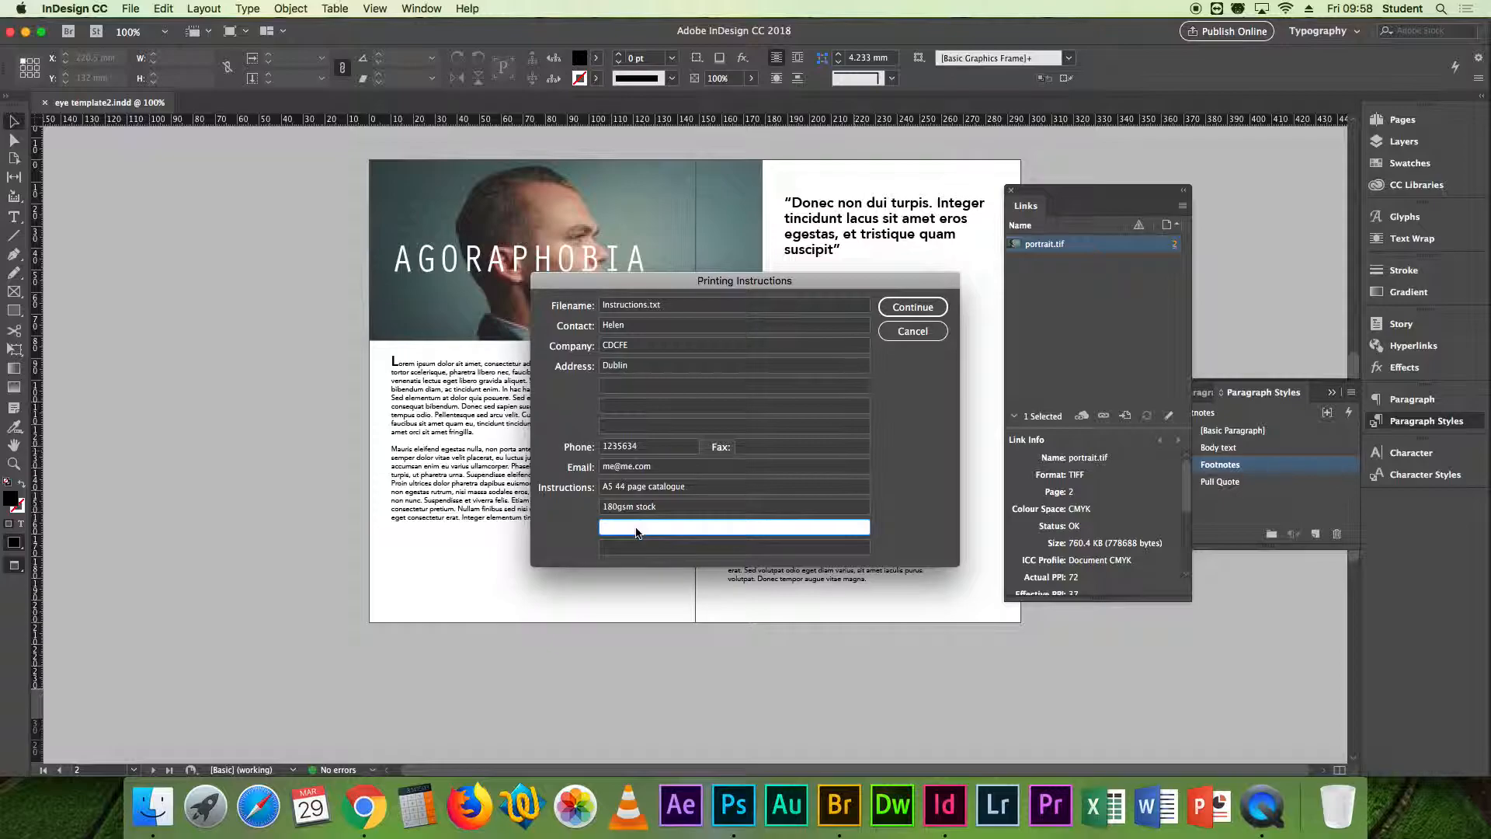
text(Saddle stitched)
click(631, 547)
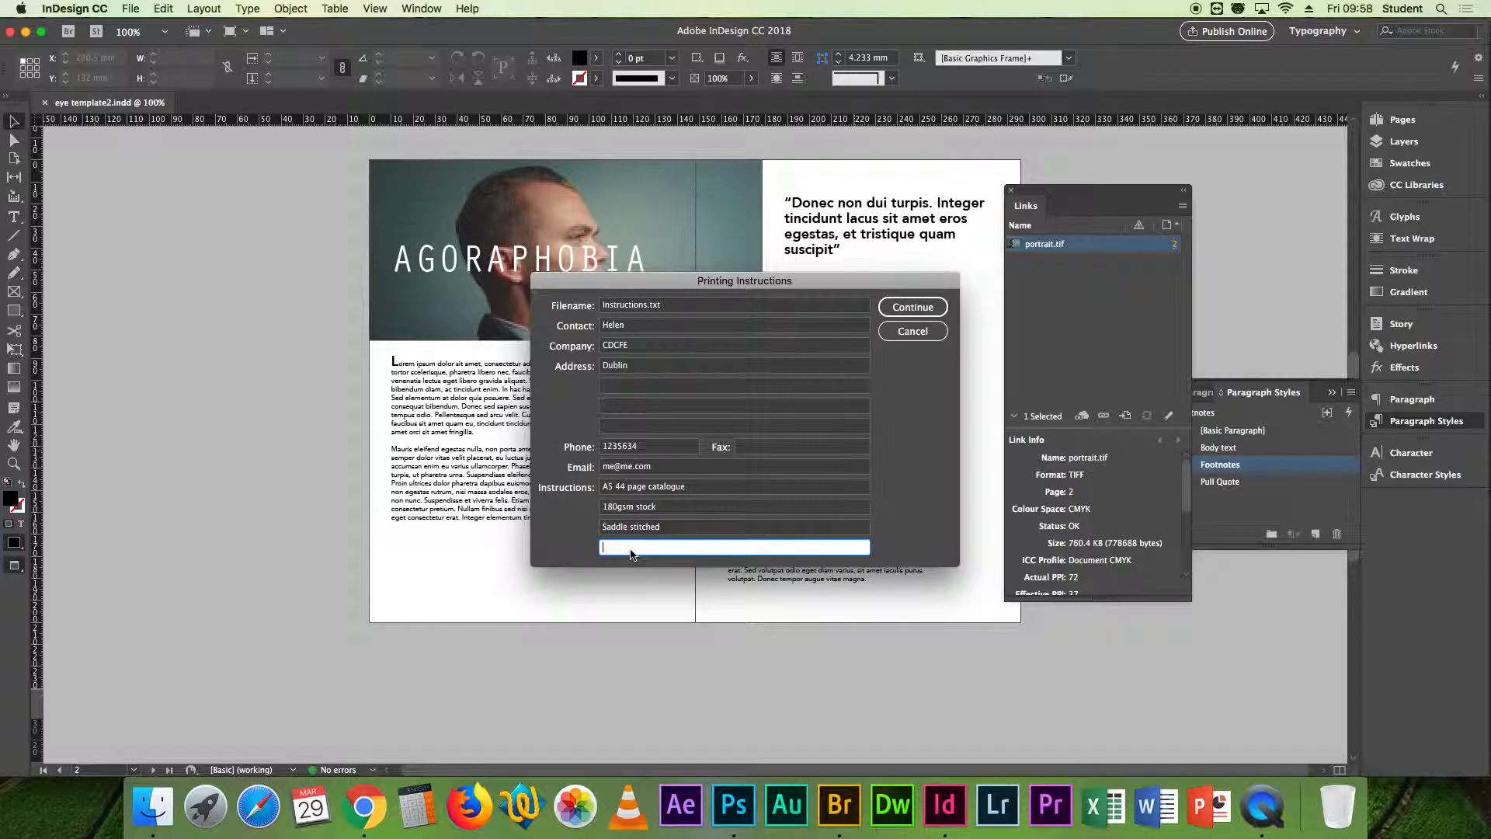
text(qyt 250)
click(615, 547)
key(BackSpace)
key(BackSpace)
text(ty)
click(914, 308)
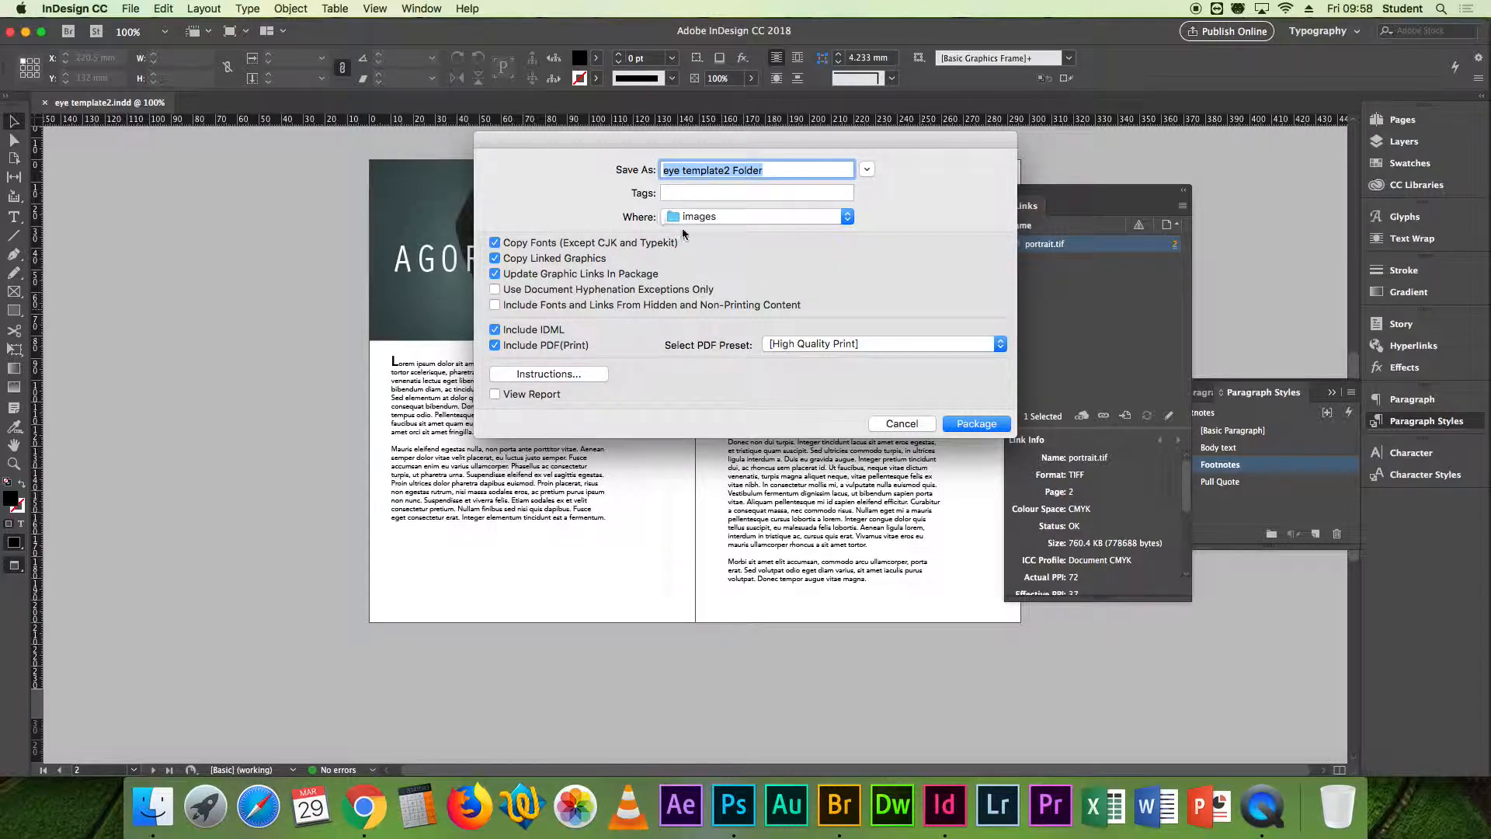
Create a folder named "final catalogue for print" in the personal folder on the student drive and package the document into it.
click(867, 169)
scroll(585, 256, down, 5)
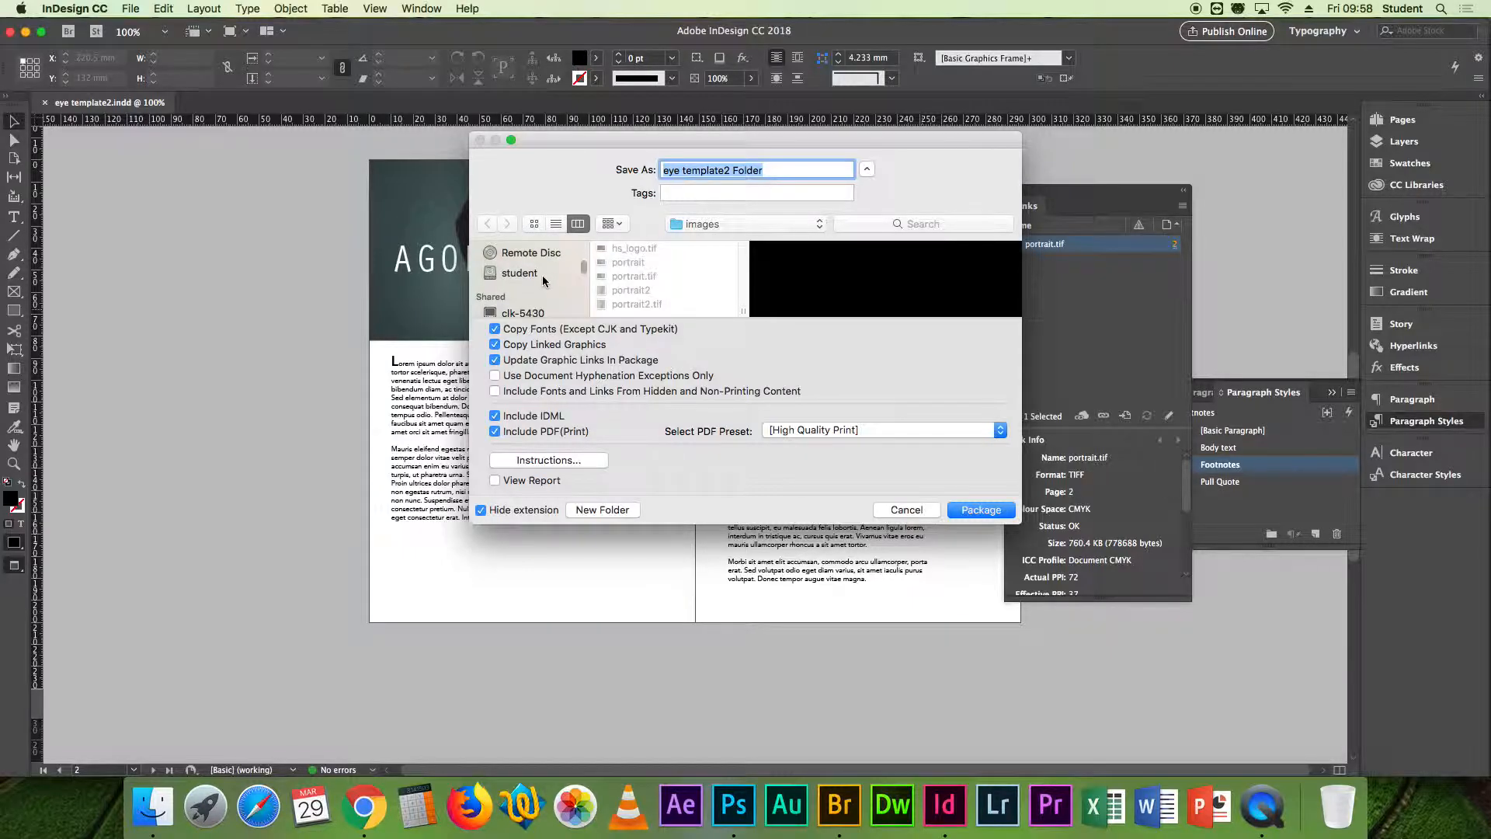
click(542, 275)
click(652, 248)
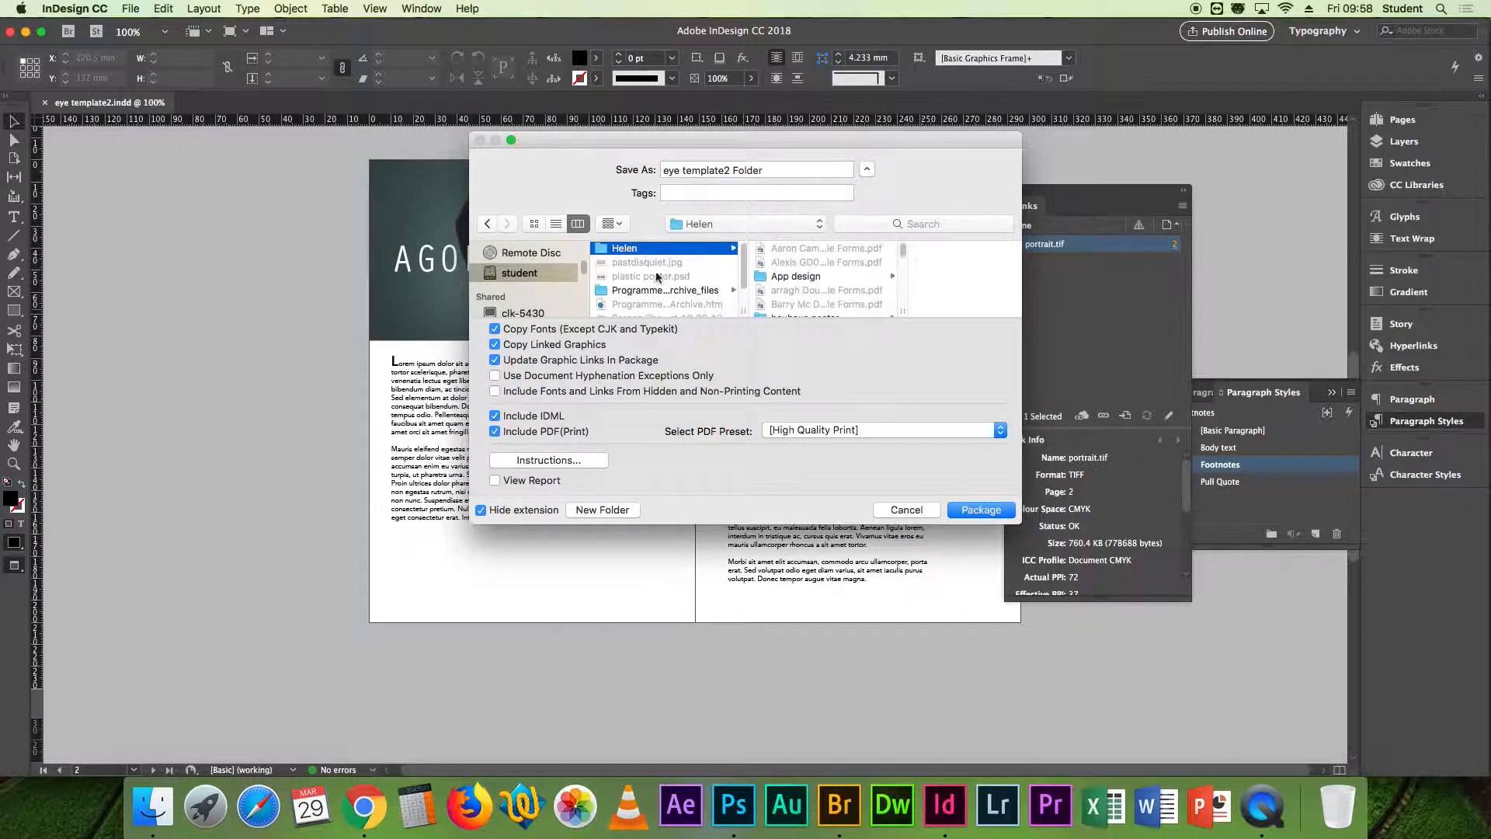
click(609, 512)
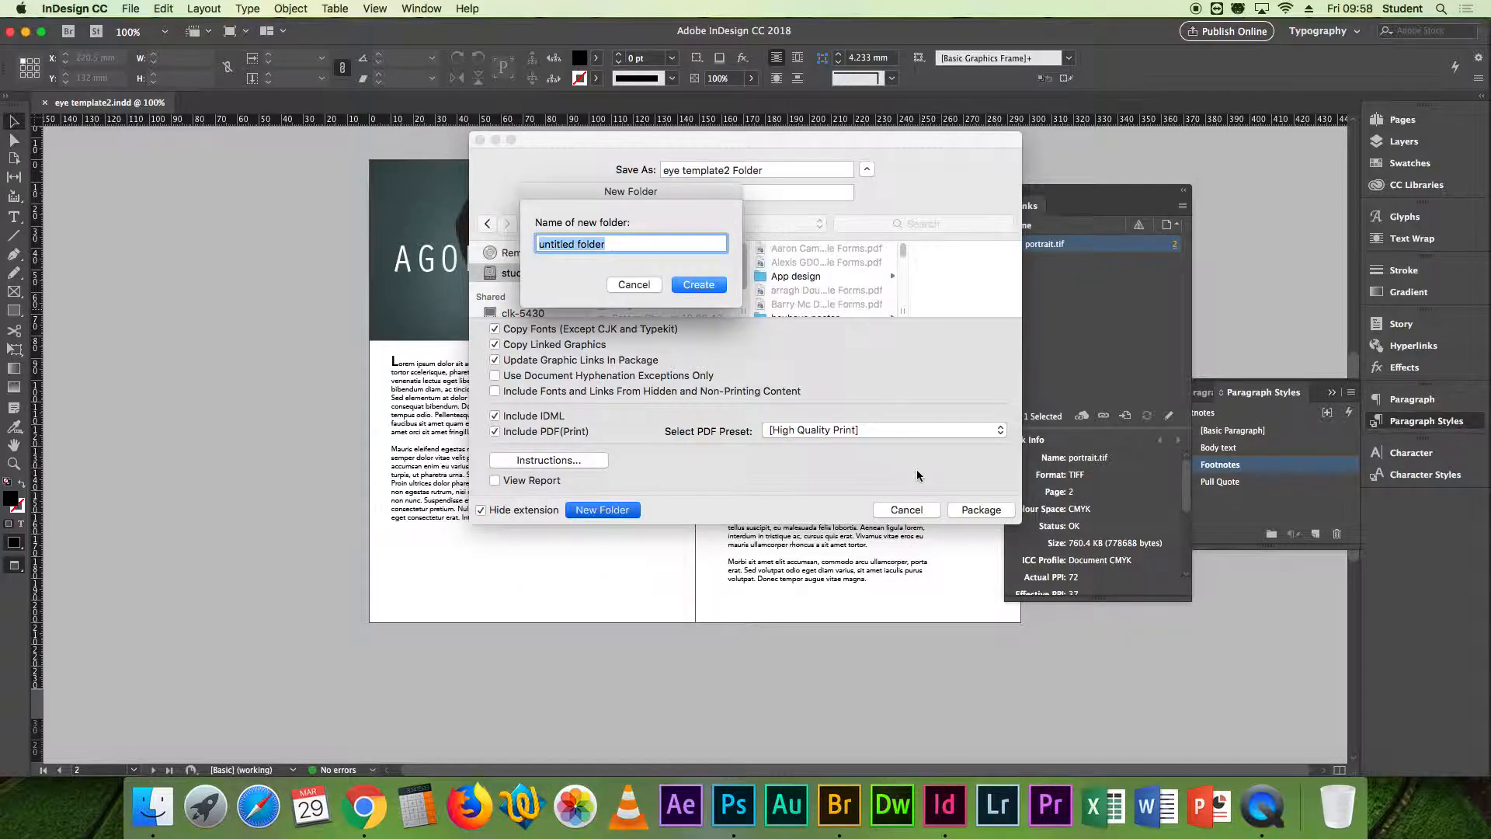
text(final catalogue for print)
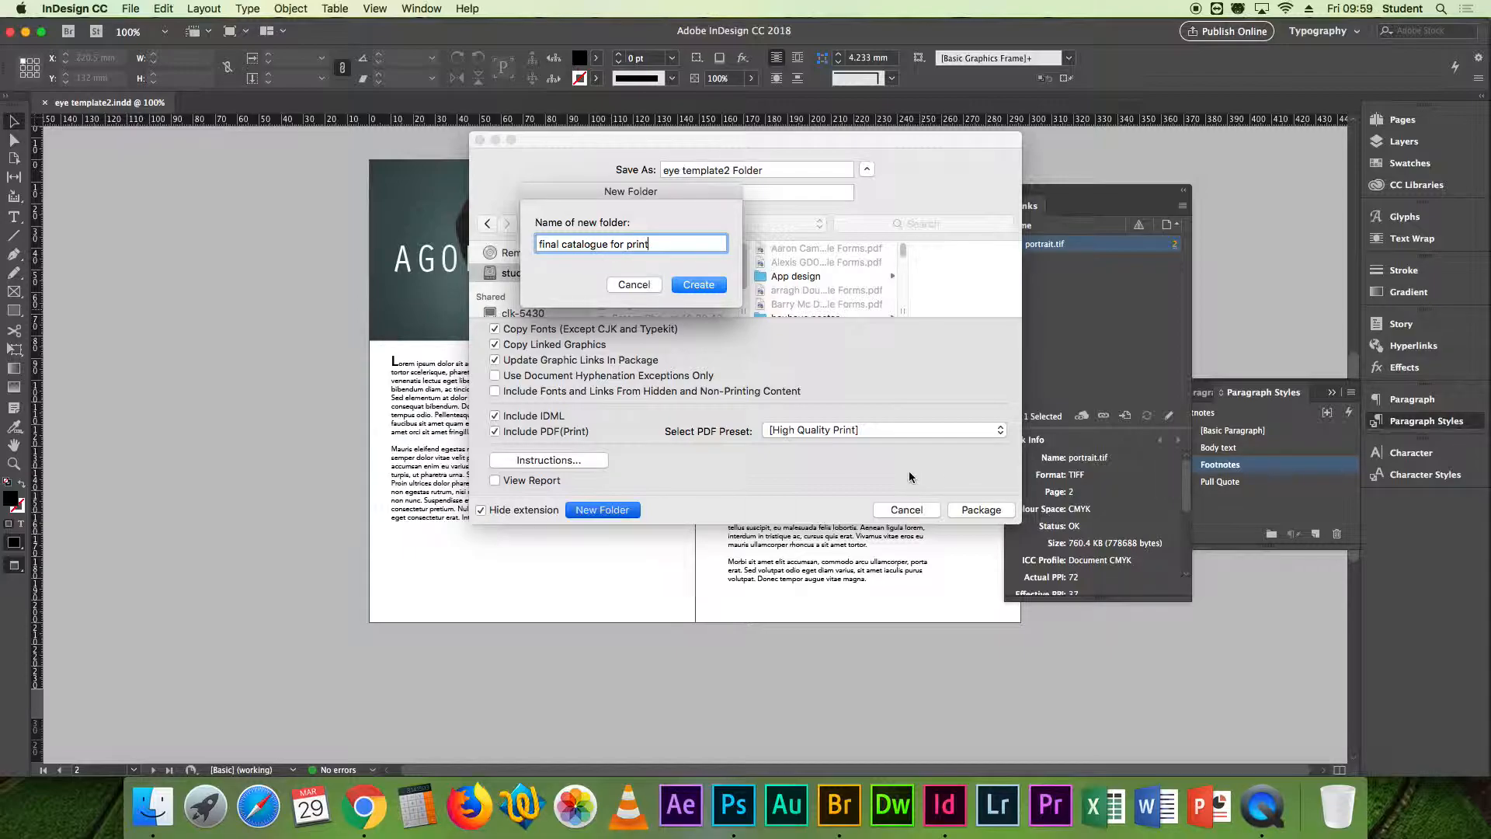
click(693, 285)
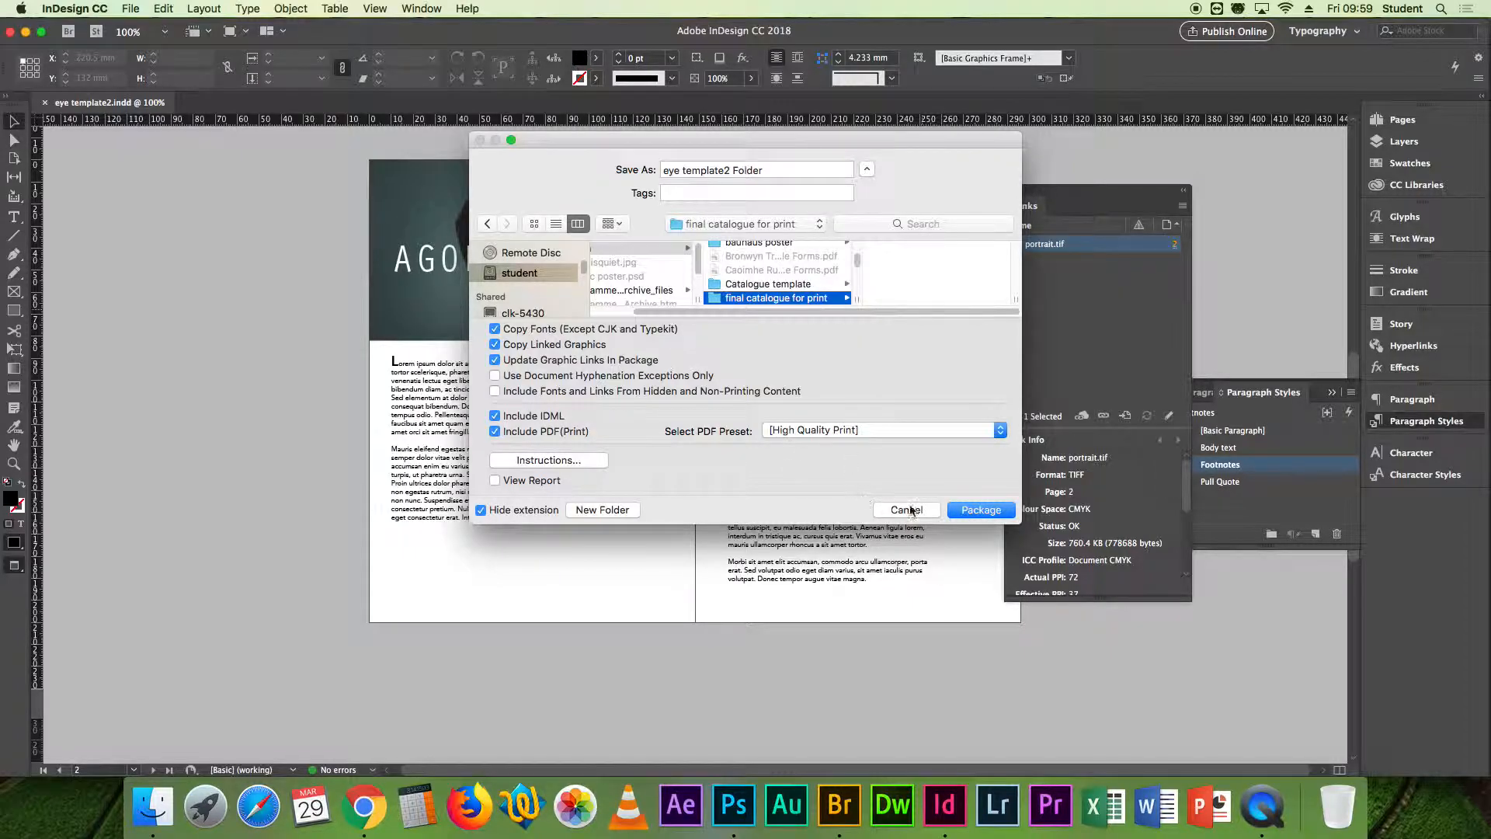
click(980, 511)
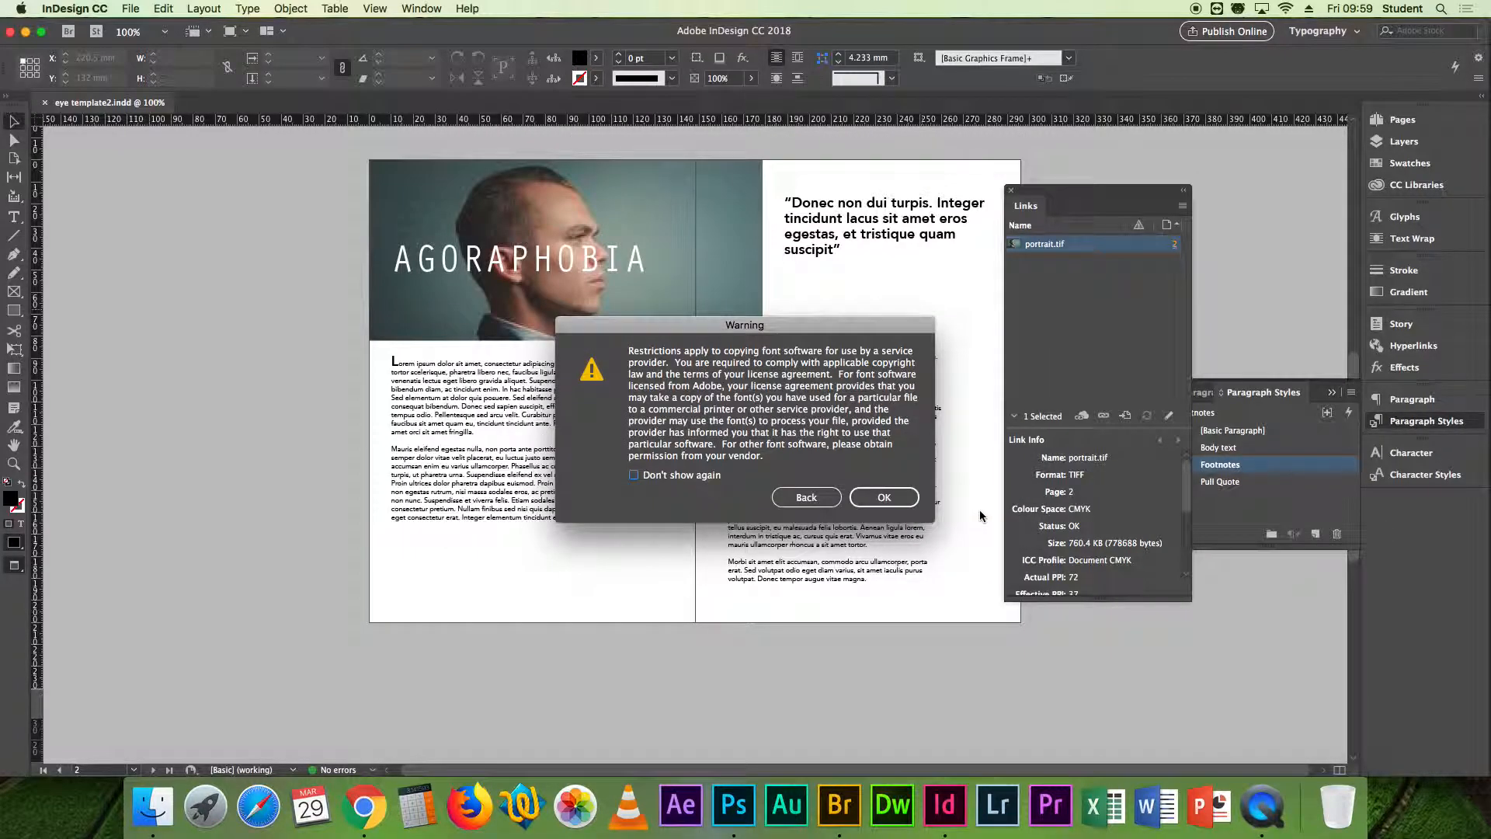
click(898, 501)
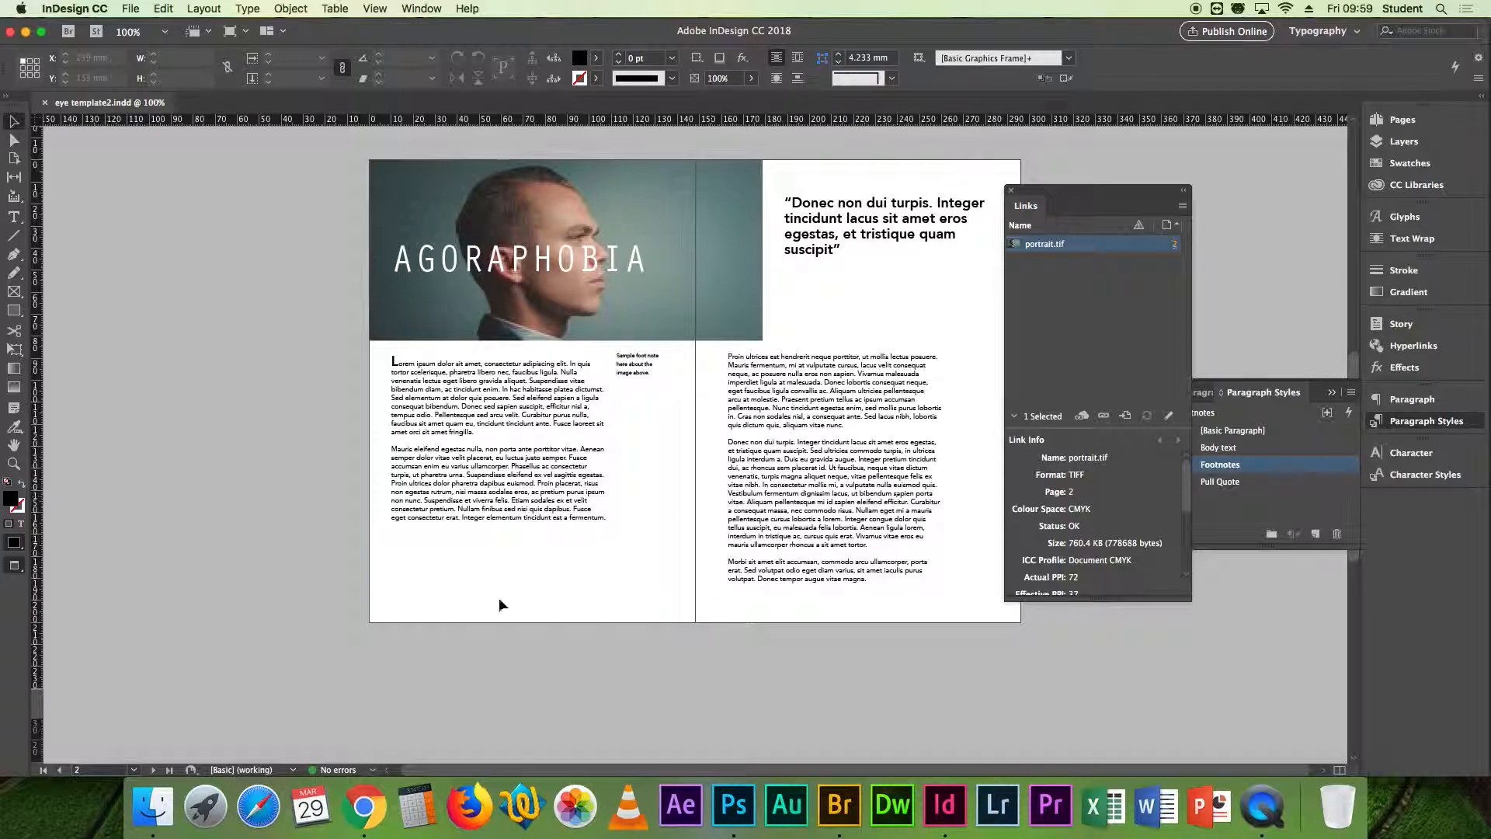
Switch to Finder and open eye template2 Folder inside "final catalogue for print" on the student drive.
click(153, 806)
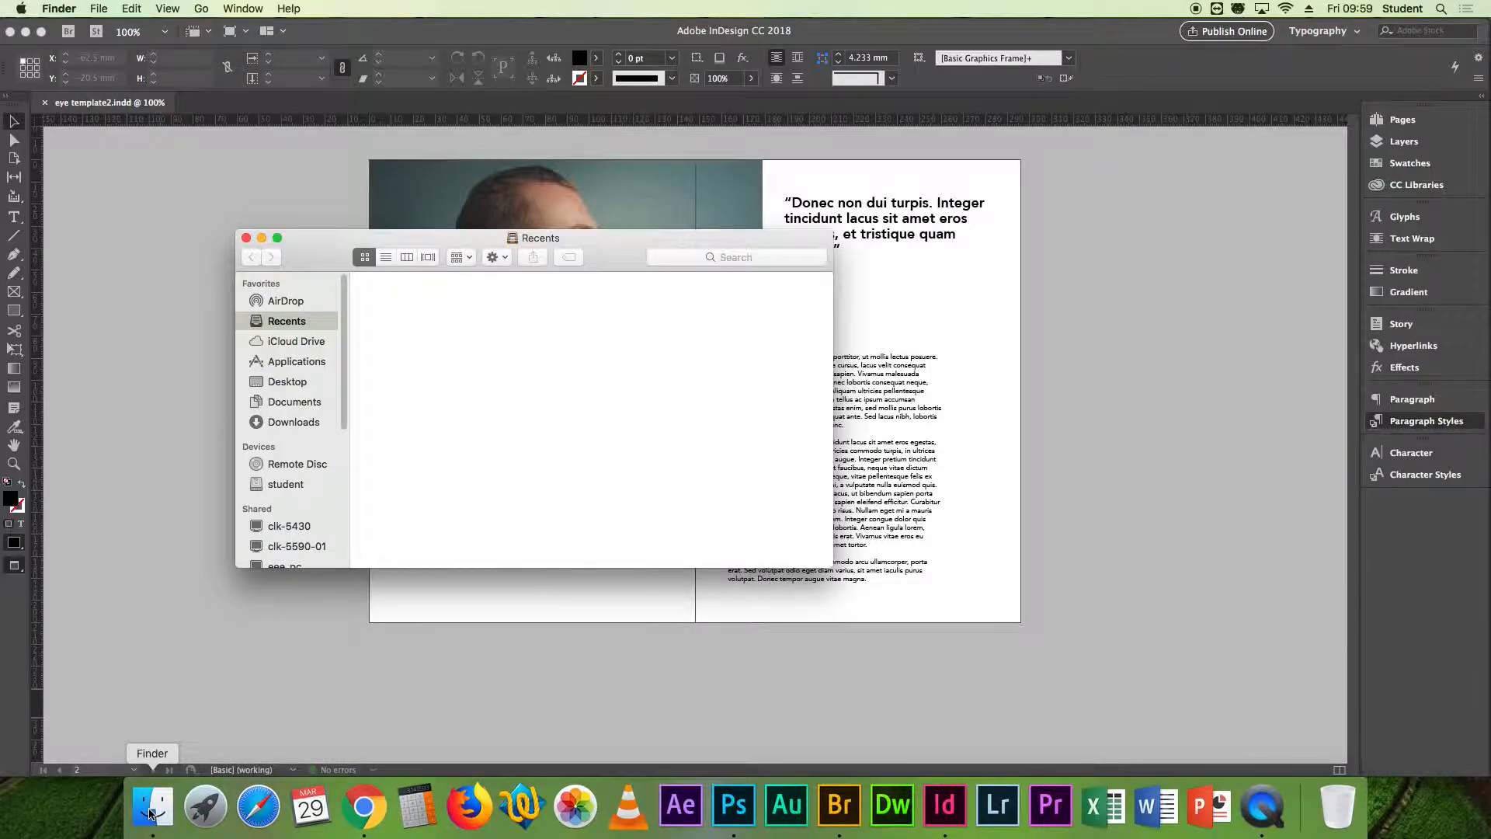
click(273, 485)
click(393, 307)
double_click(393, 308)
click(488, 514)
double_click(487, 514)
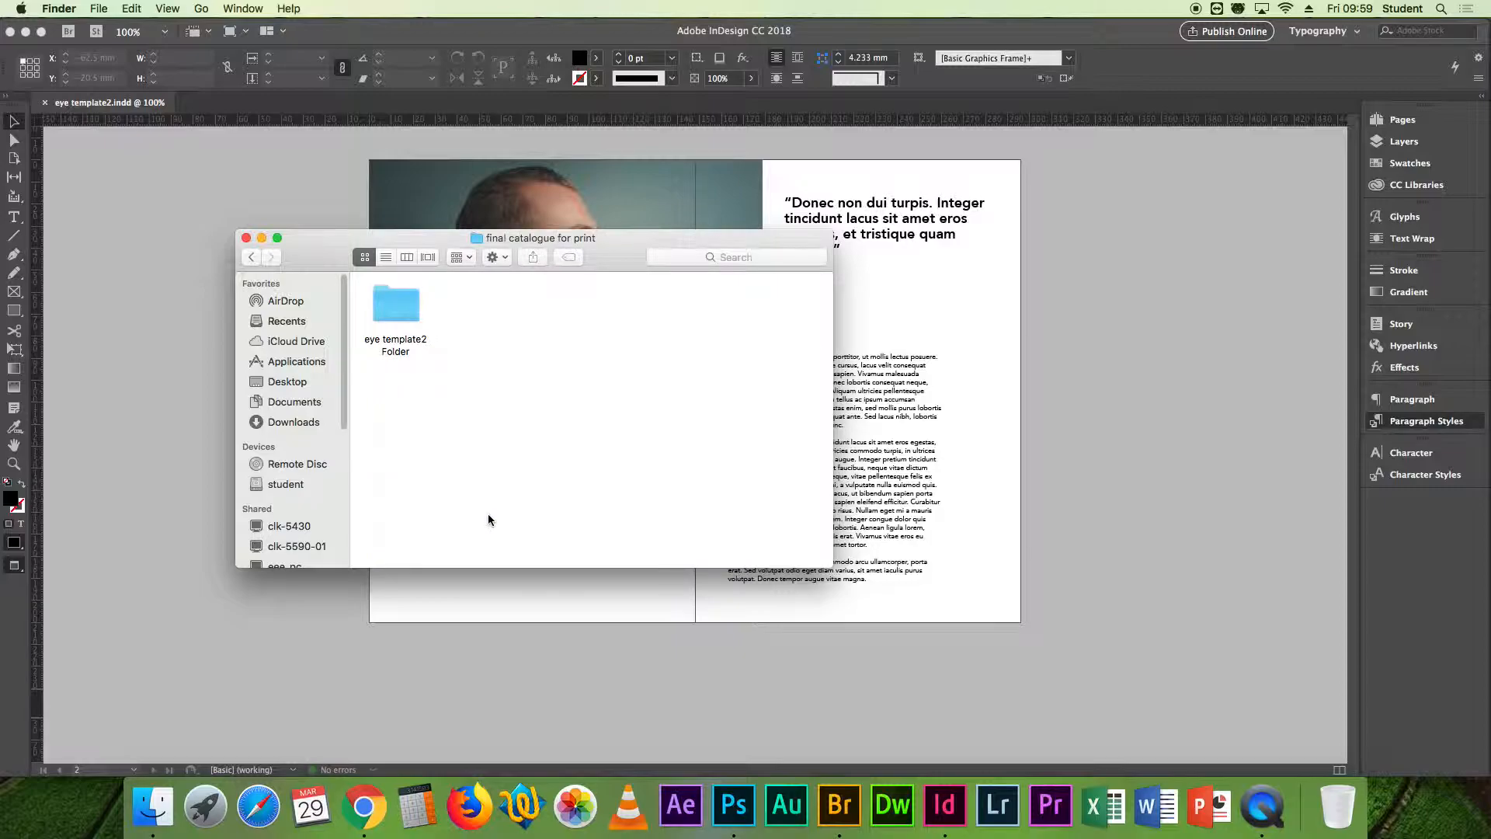
double_click(400, 303)
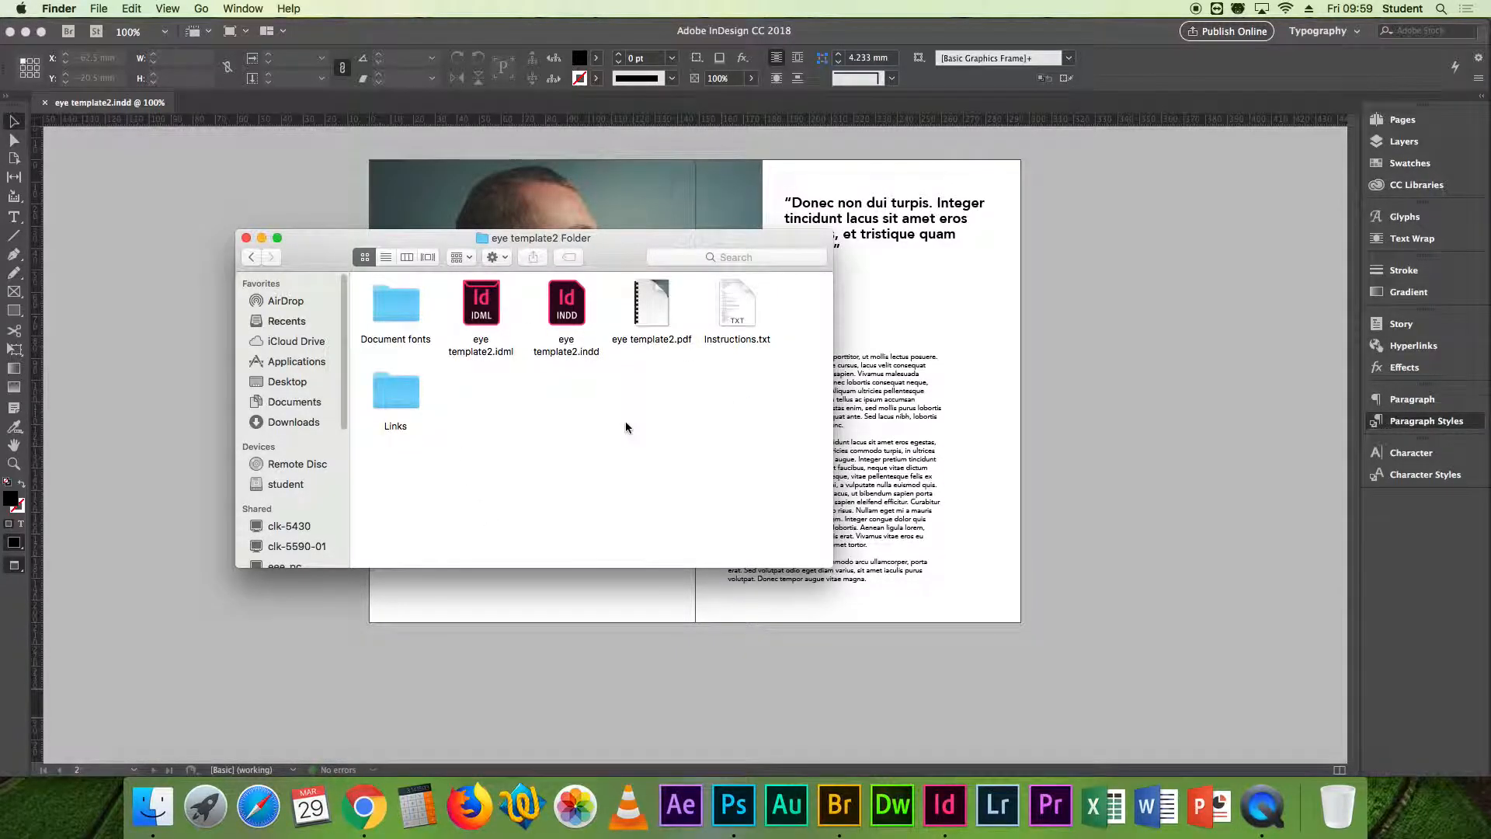
Inspect the contents of the packaged Document fonts and Links folders.
double_click(392, 309)
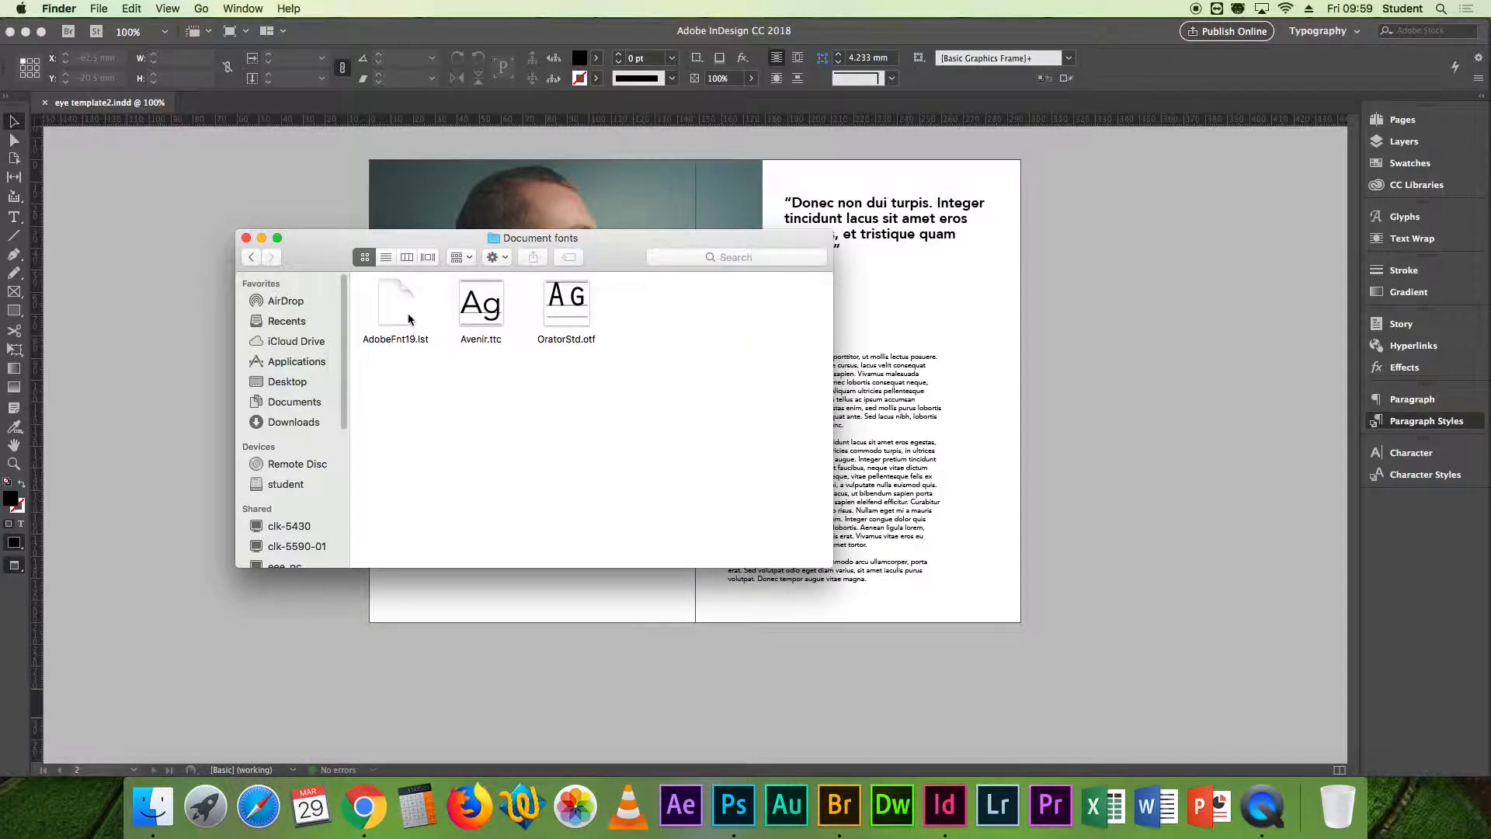
click(250, 257)
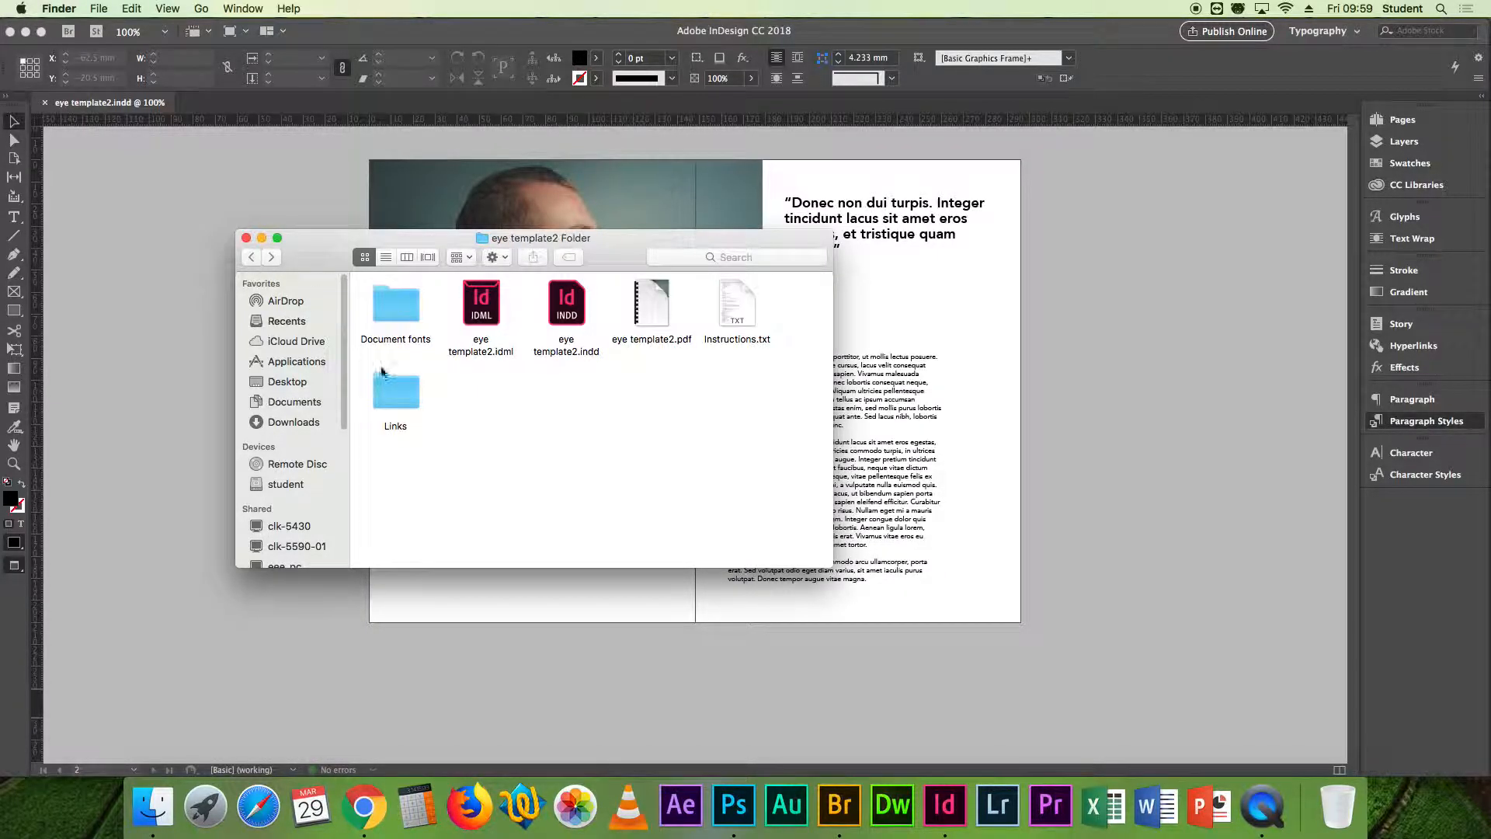
double_click(395, 394)
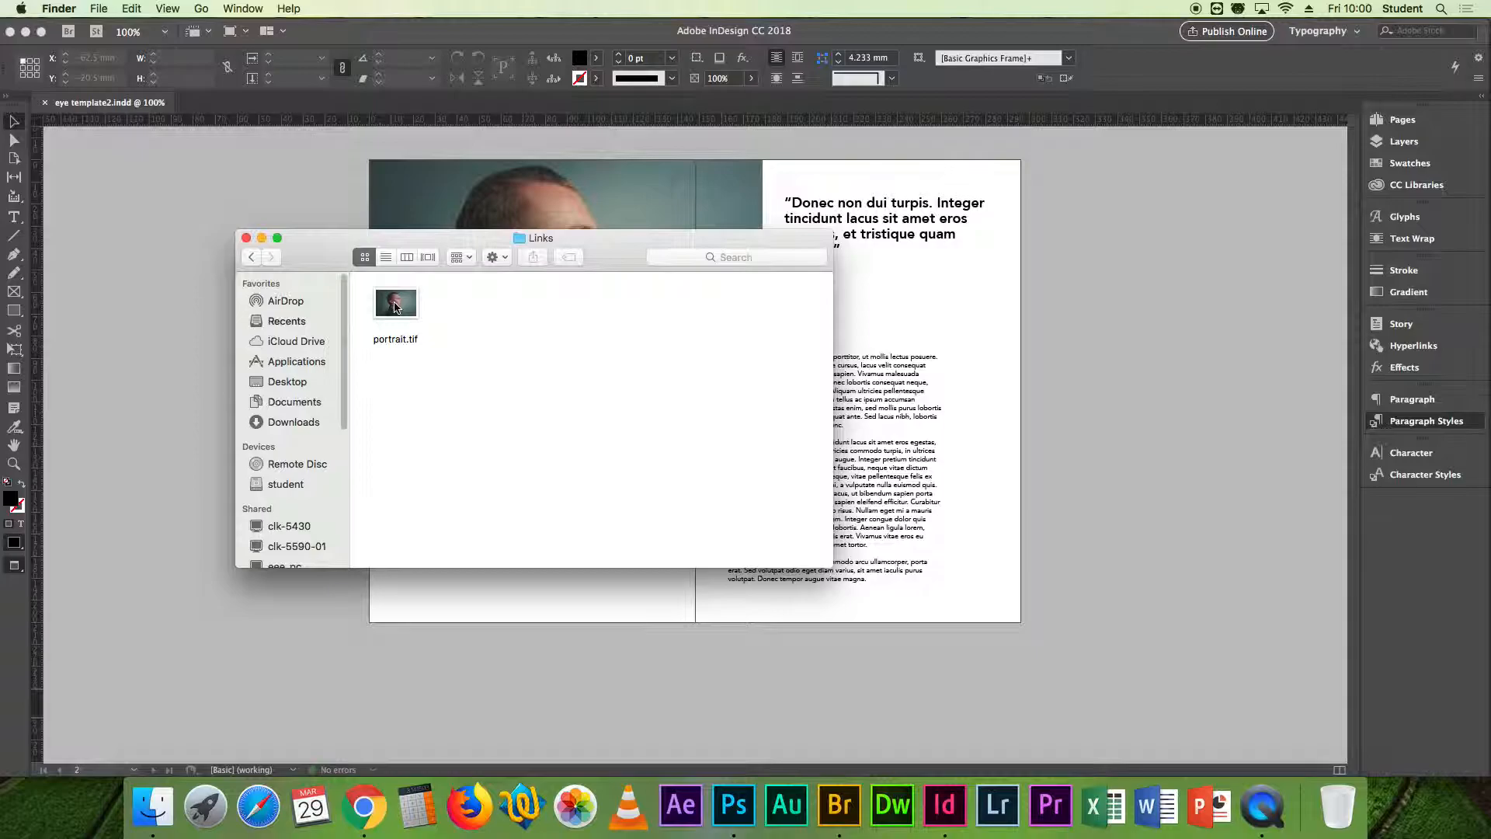
click(251, 257)
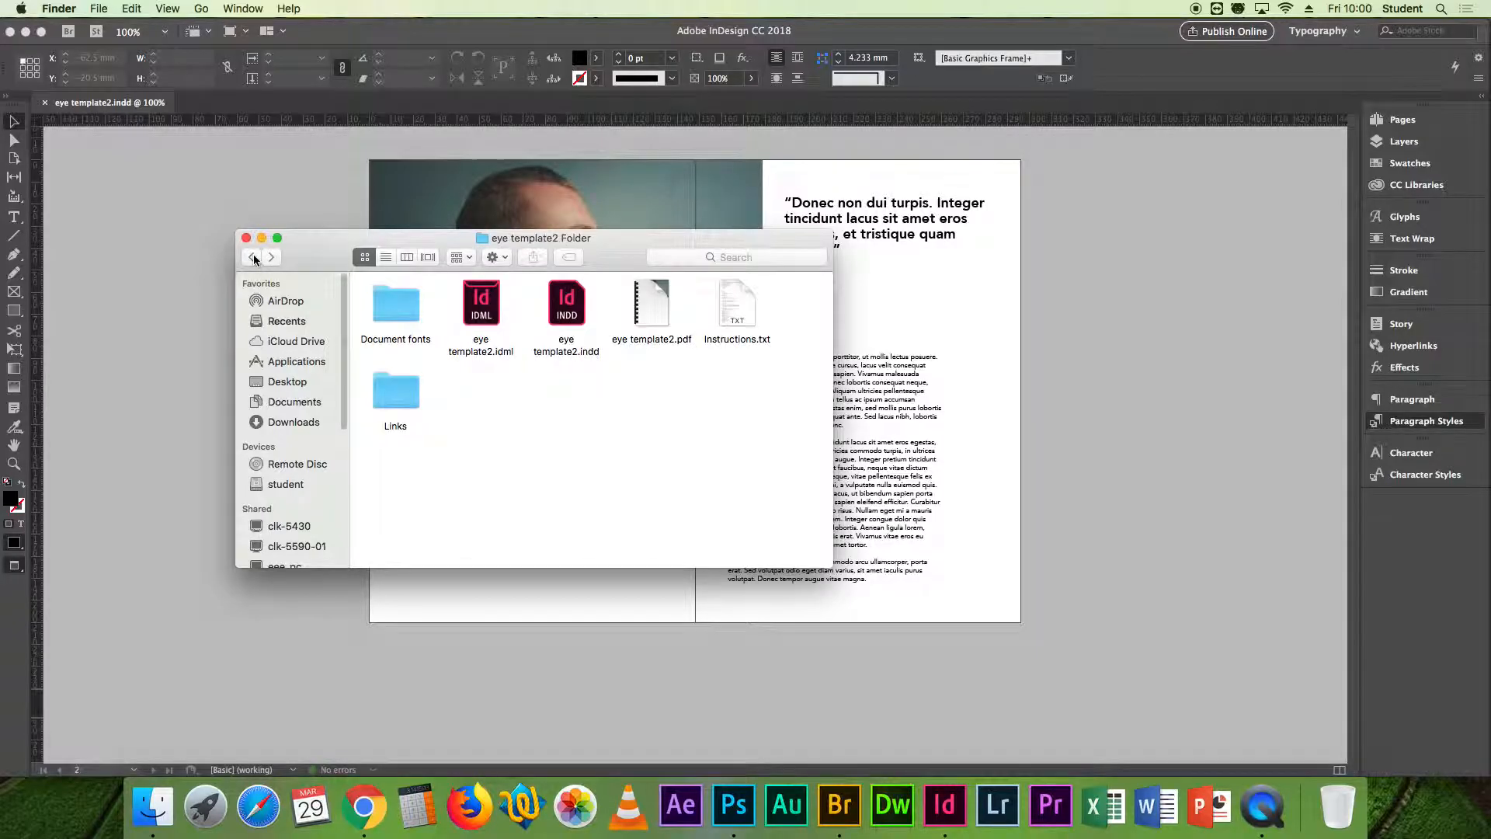
Open the packaged eye template2.pdf, look at pages 2 and 3, and close it.
double_click(654, 305)
click(86, 387)
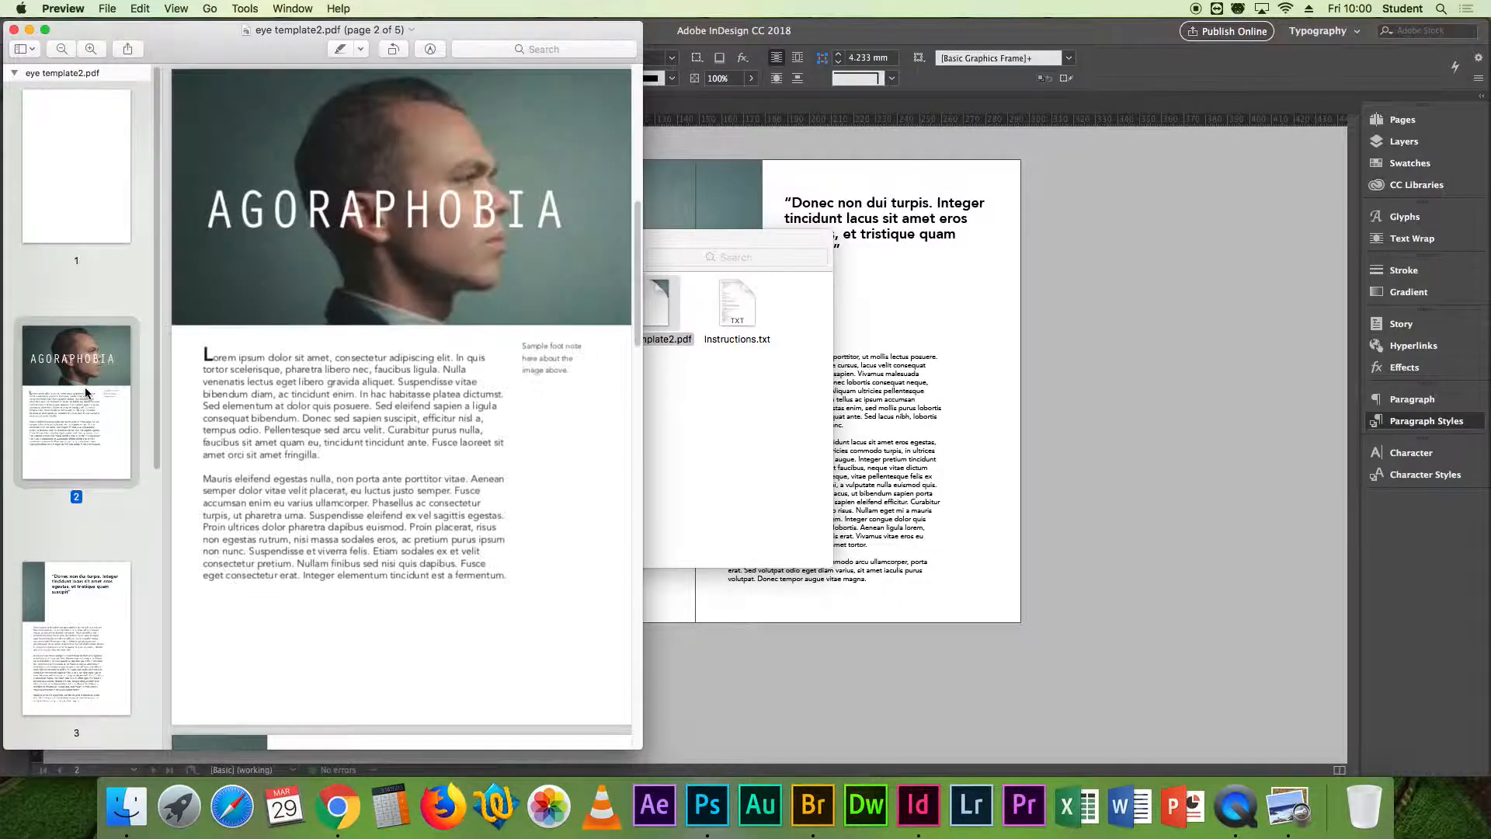
click(62, 615)
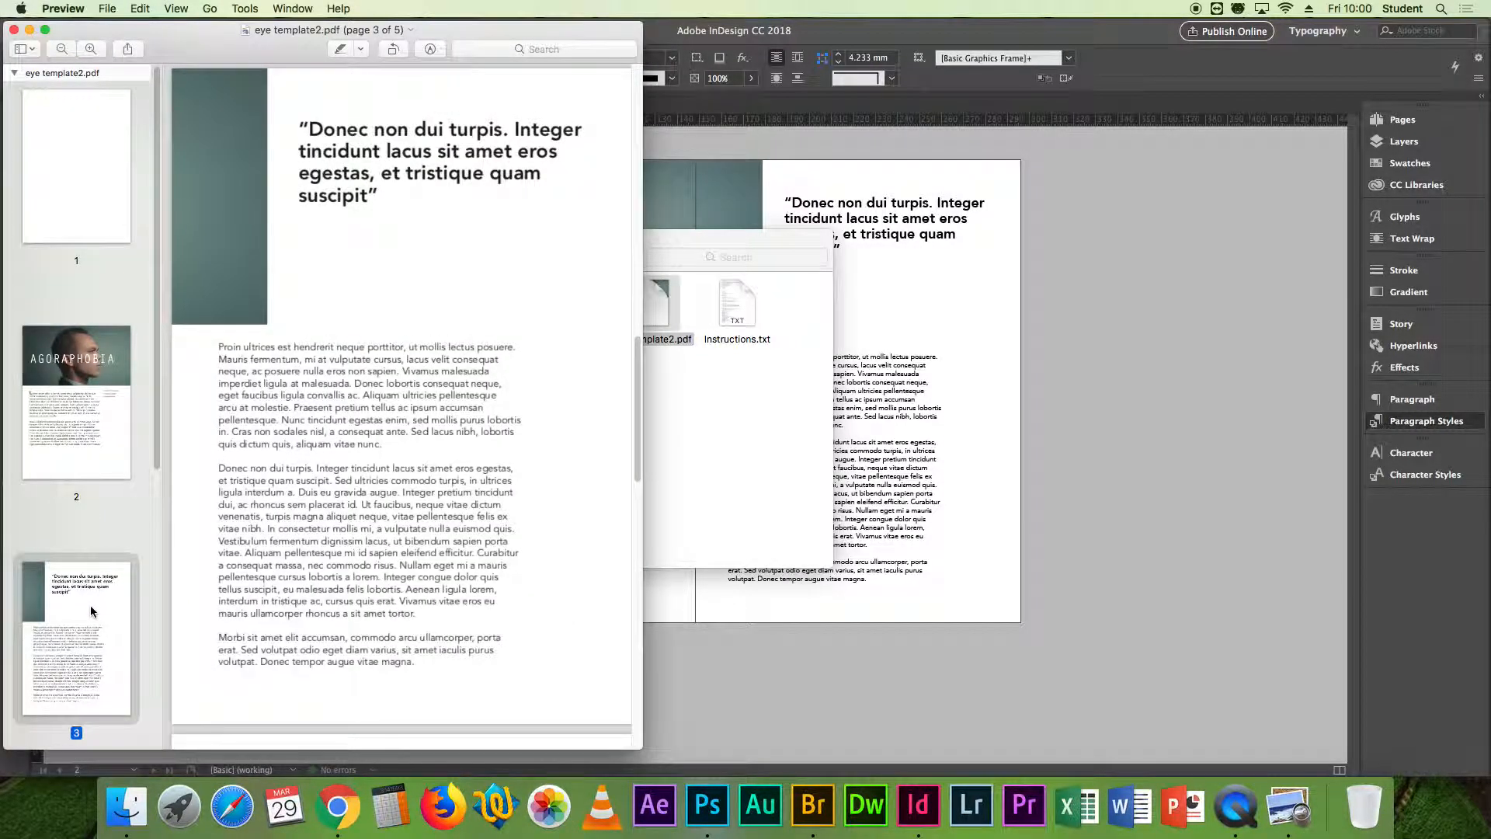
key(super+w)
Read the packaged Instructions.txt, close it, and open the packaged eye template2.indd in InDesign.
double_click(738, 304)
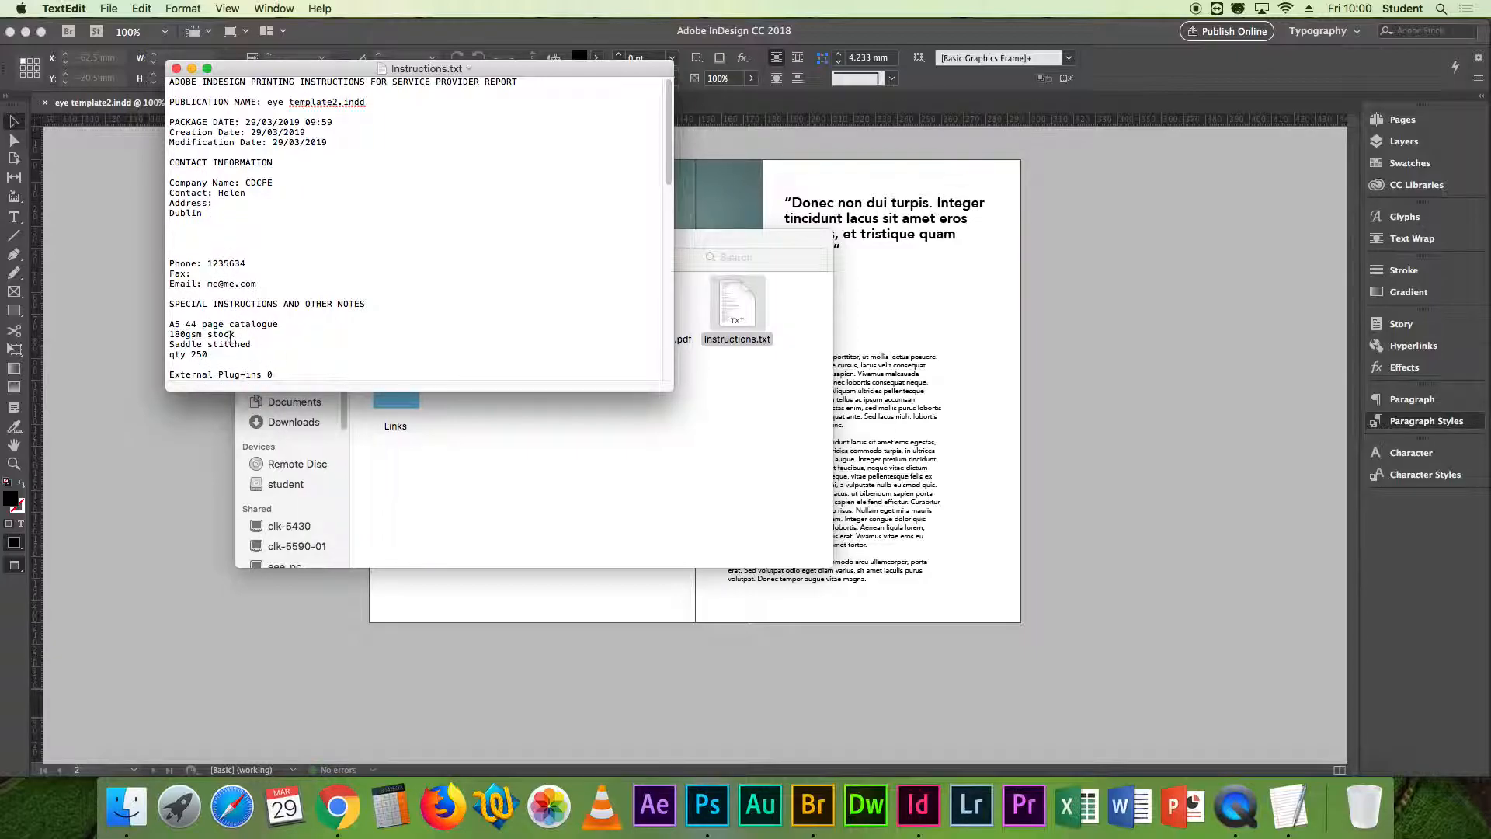
key(super+w)
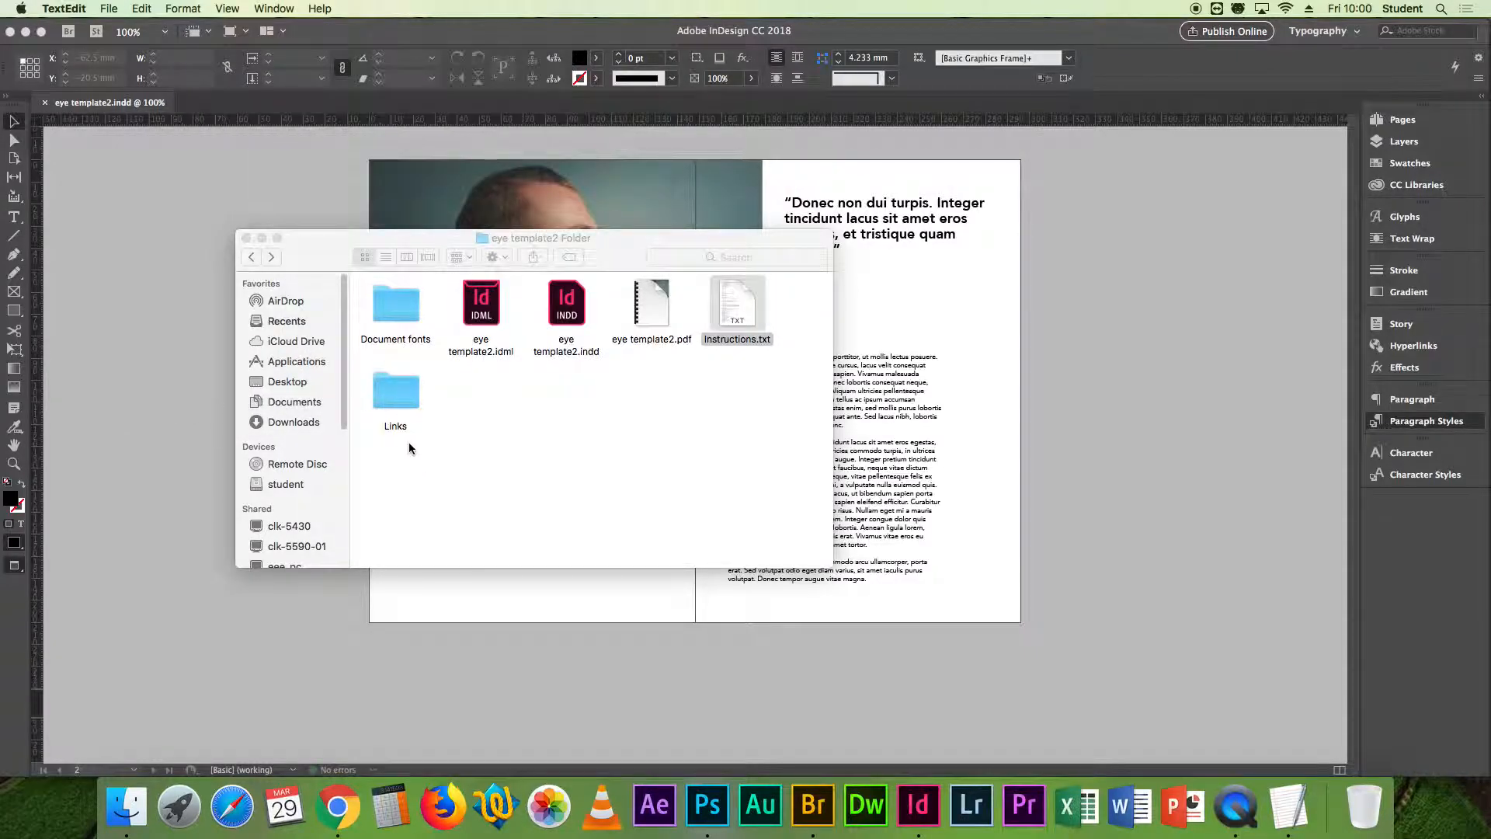
double_click(565, 303)
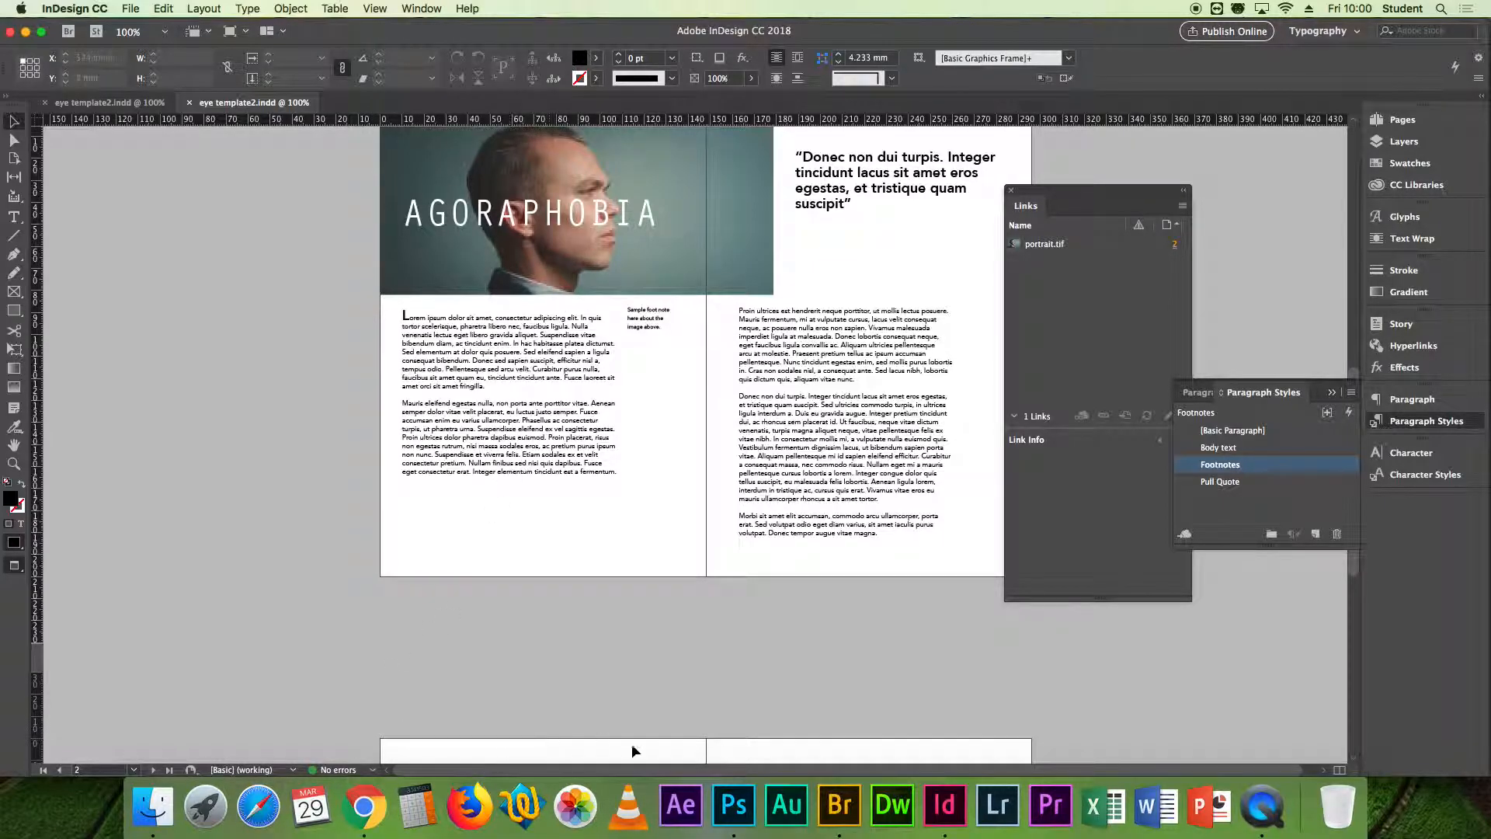
click(1264, 811)
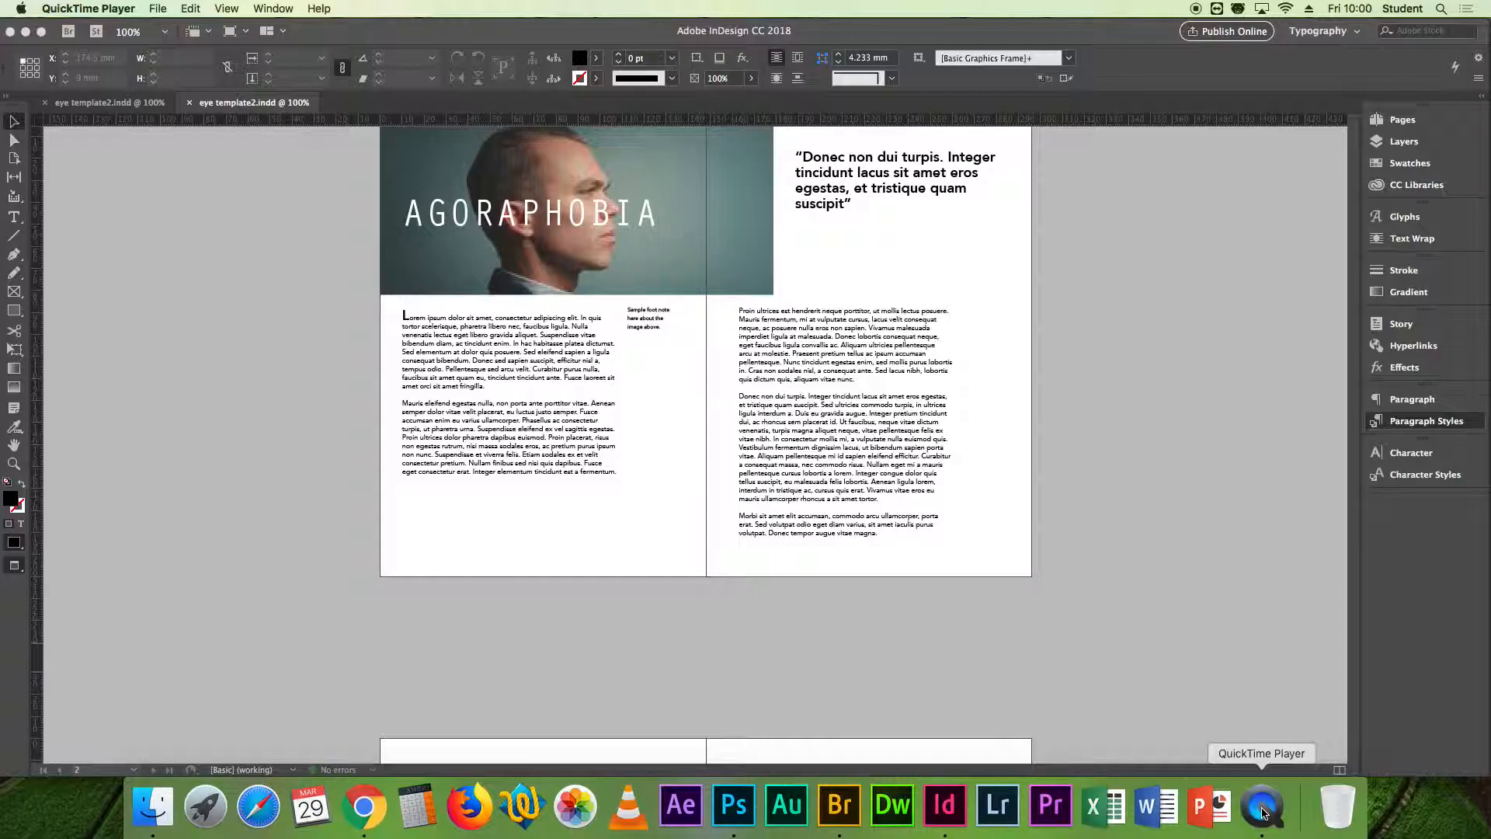
click(1262, 811)
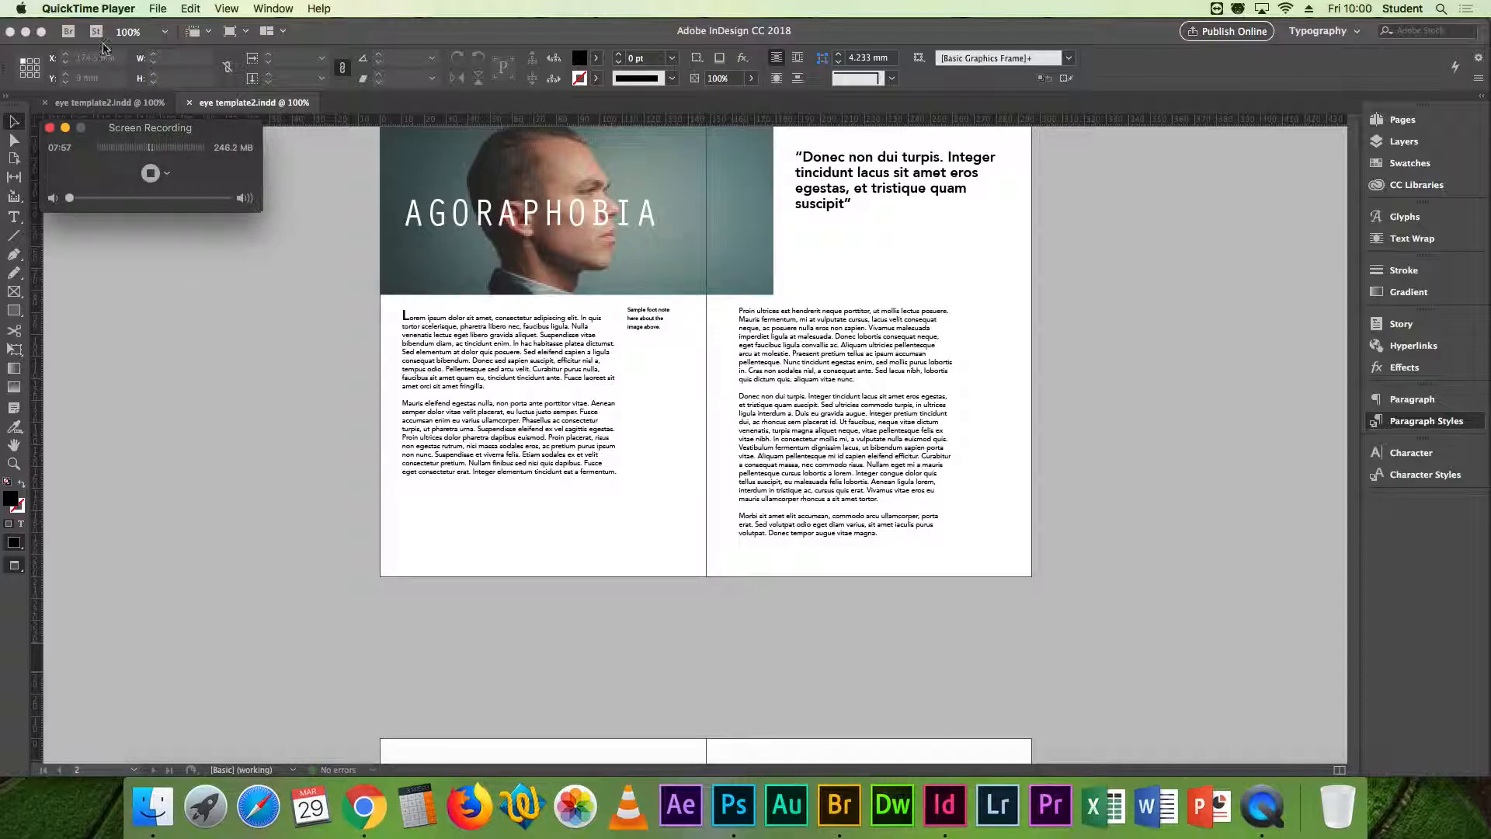